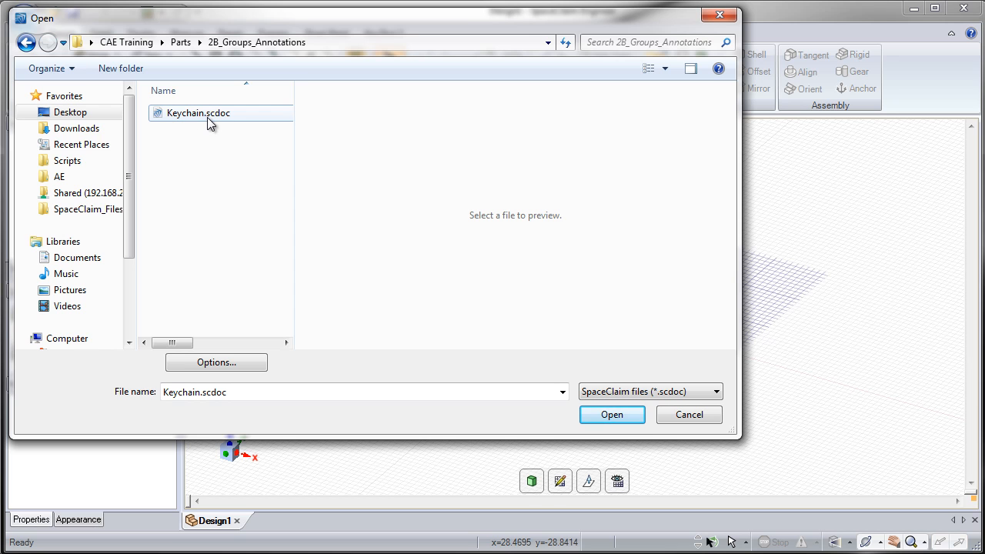
Step: Open Keychain.scdoc and hide the annotation plane together with its dimensions
{"action": "double_click", "coordinate": [198, 115]}
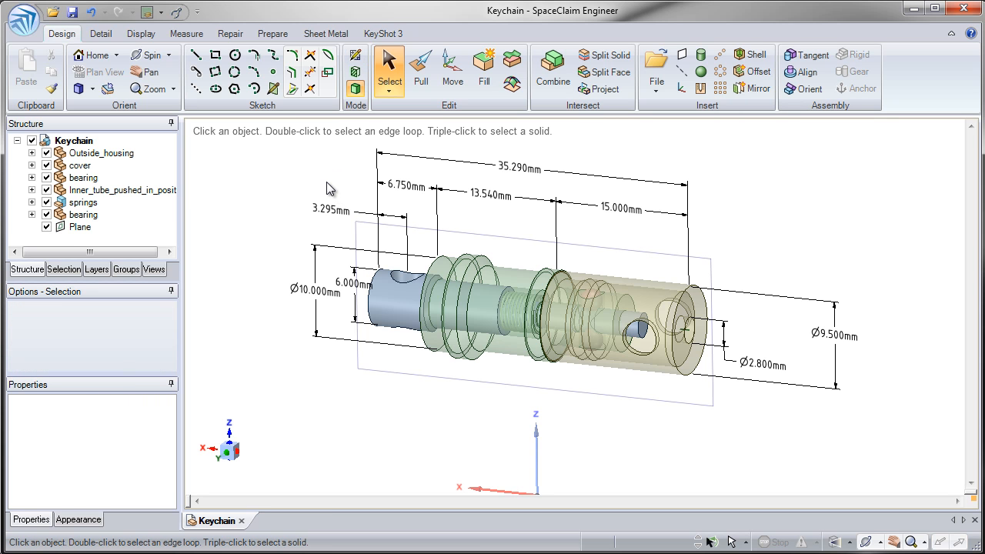
{"action": "left_click", "coordinate": [80, 227]}
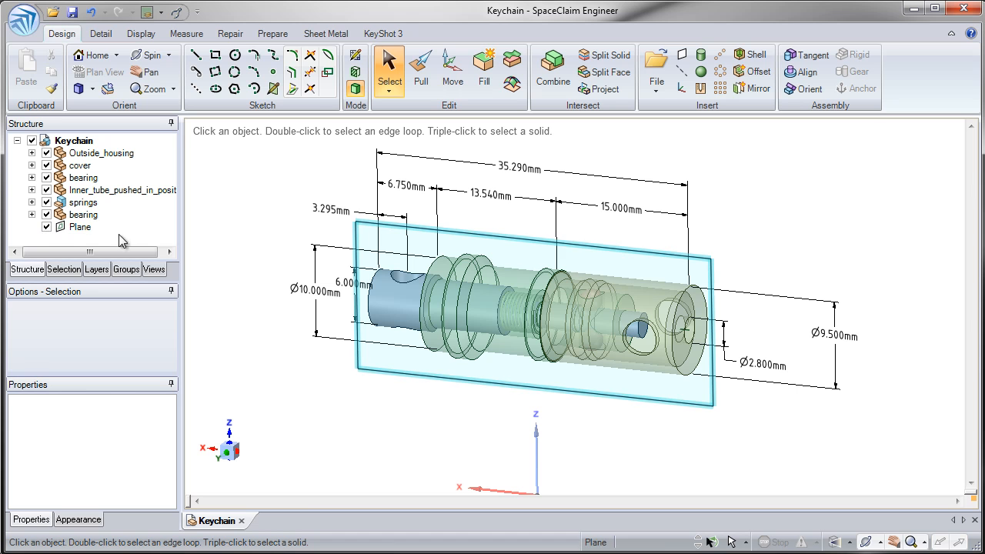
{"action": "left_click", "coordinate": [46, 227]}
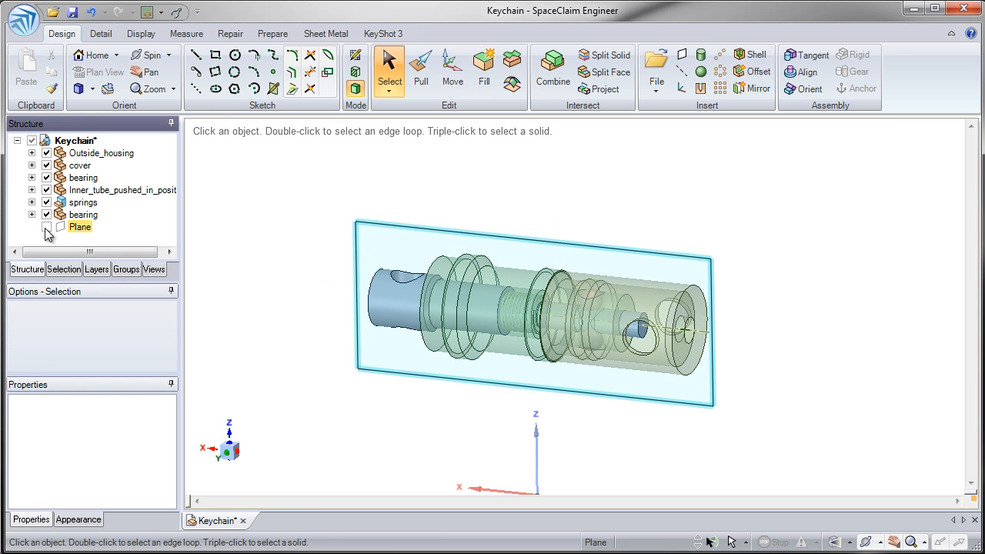
{"action": "left_click", "coordinate": [47, 228]}
{"action": "left_click", "coordinate": [301, 214]}
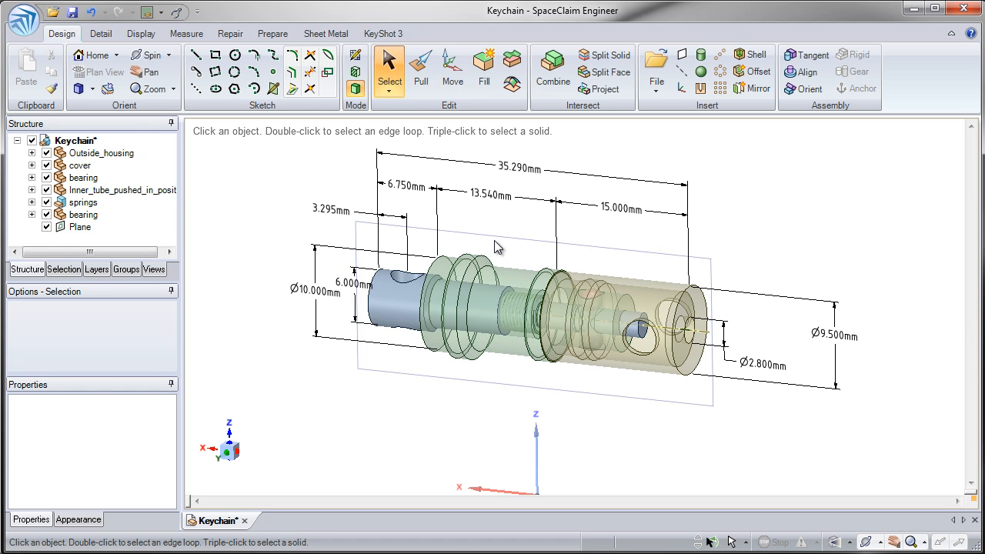
{"action": "left_click", "coordinate": [47, 227]}
{"action": "middle_click_drag", "start_coordinate": [226, 245], "coordinate": [238, 277]}
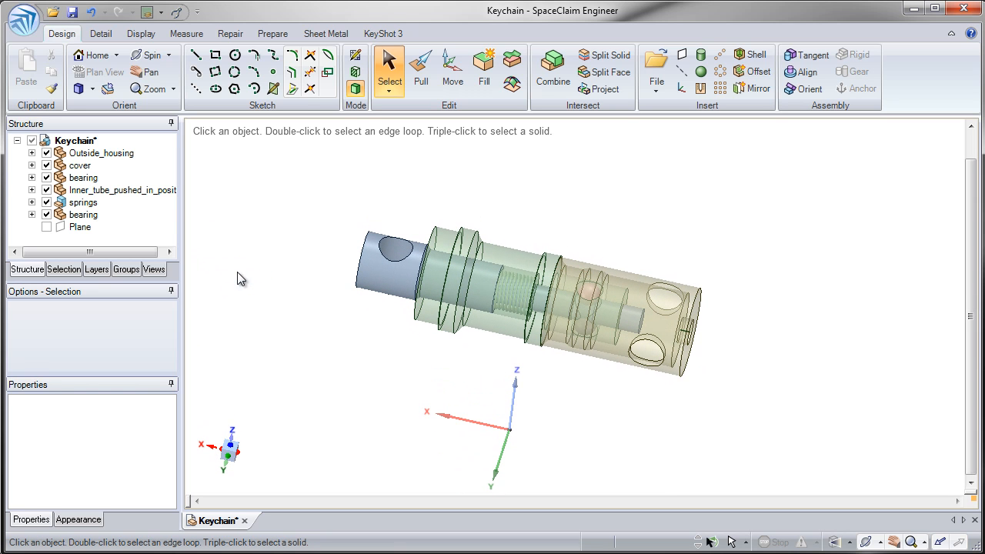
Step: Resize the cross hole in the exposed end of the inner tube with Pull to a radius of 0.5 mm
{"action": "left_click", "coordinate": [123, 271]}
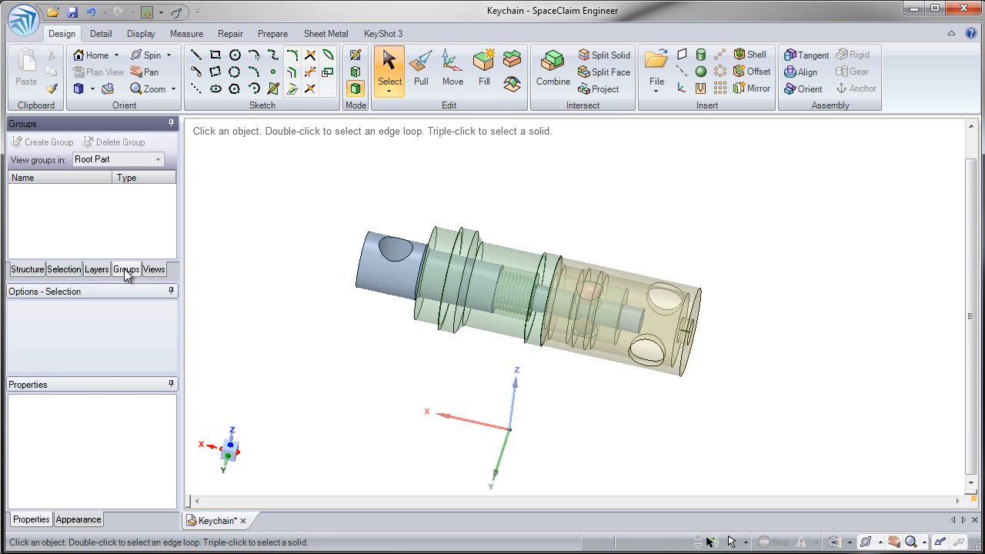
{"action": "middle_click_drag", "start_coordinate": [383, 233], "coordinate": [357, 388], "text": "shift"}
{"action": "middle_click_drag", "start_coordinate": [359, 384], "coordinate": [486, 284], "text": "ctrl"}
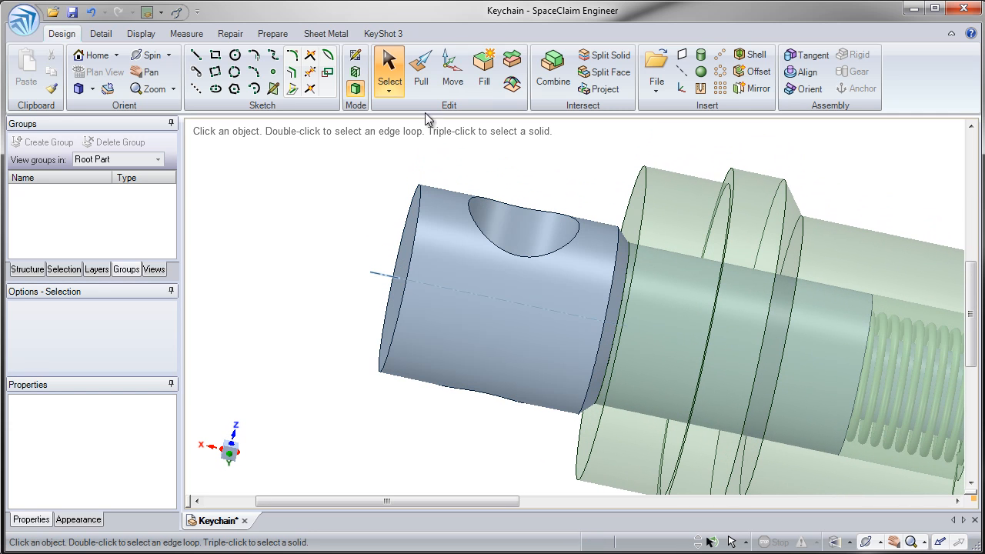
{"action": "left_click", "coordinate": [421, 84]}
{"action": "middle_click_drag", "start_coordinate": [526, 157], "coordinate": [505, 193]}
{"action": "left_click", "coordinate": [481, 218]}
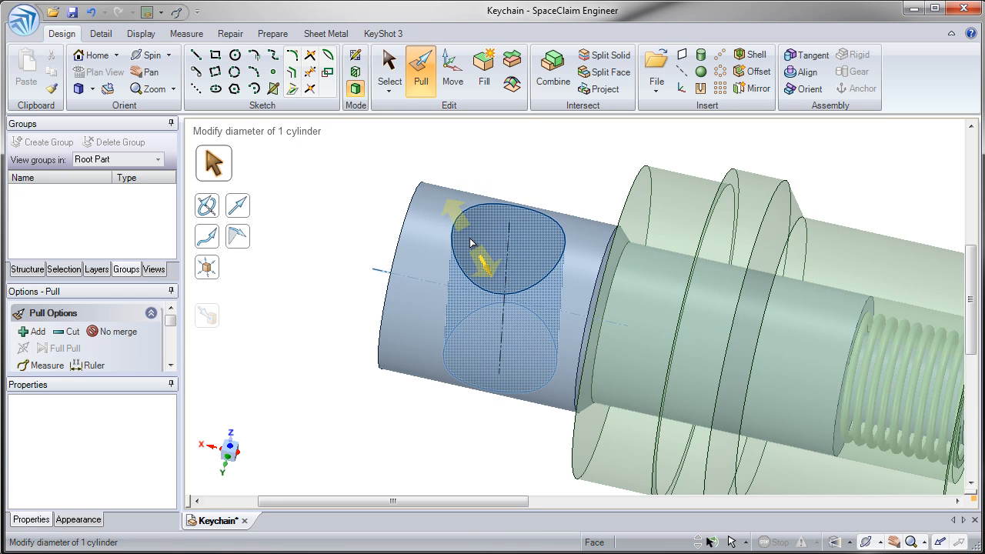
{"action": "left_click", "coordinate": [470, 239]}
{"action": "key", "text": "space"}
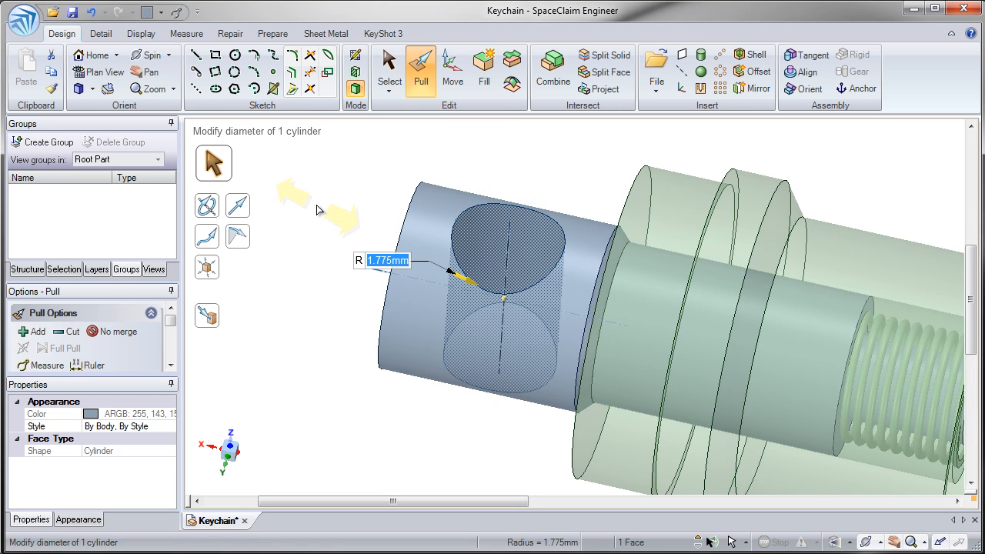
{"action": "left_click_drag", "start_coordinate": [328, 215], "coordinate": [360, 222]}
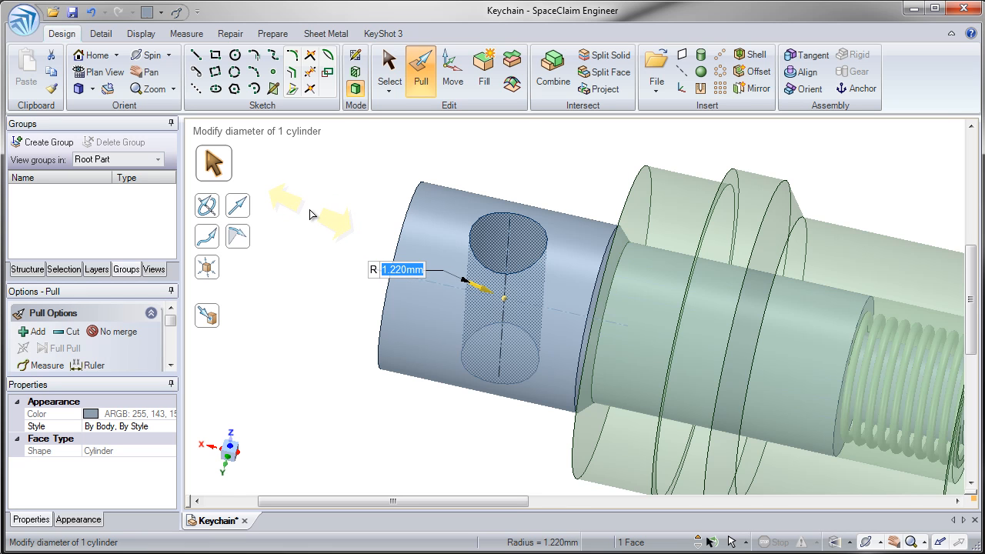
{"action": "type", "text": "0.5"}
{"action": "key", "text": "Return"}
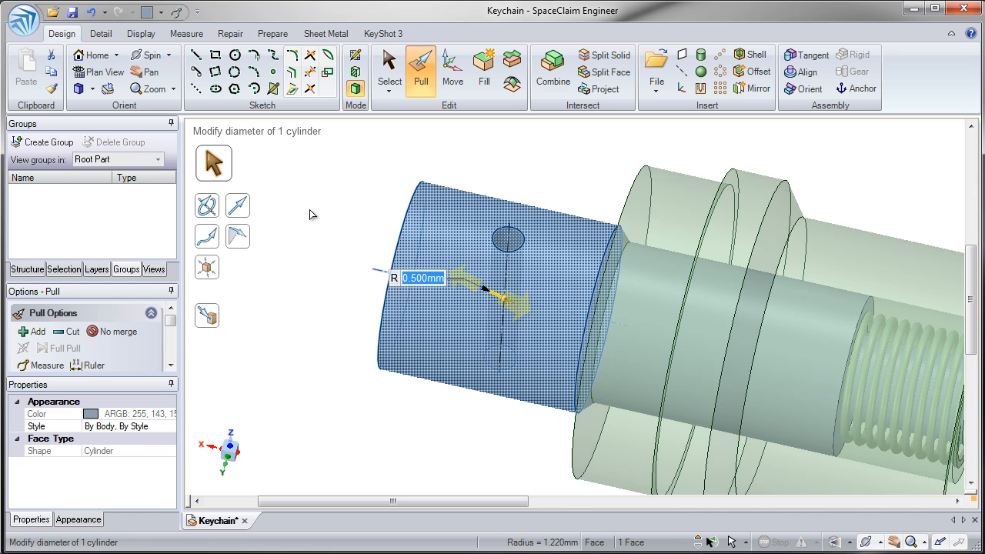
Step: Set the cross hole's radius to 1 mm and clear the selection
{"action": "type", "text": "1"}
{"action": "key", "text": "Return"}
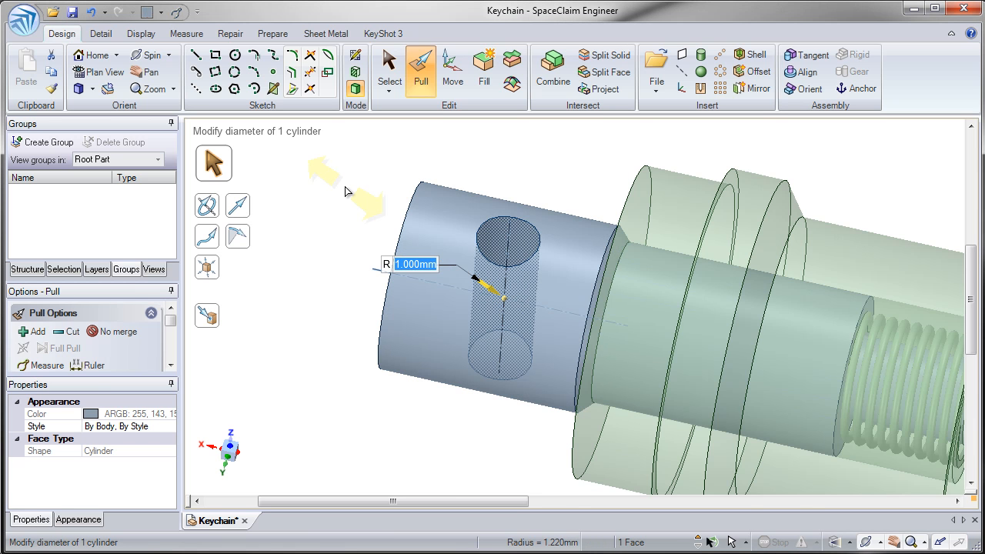
{"action": "left_click", "coordinate": [346, 178]}
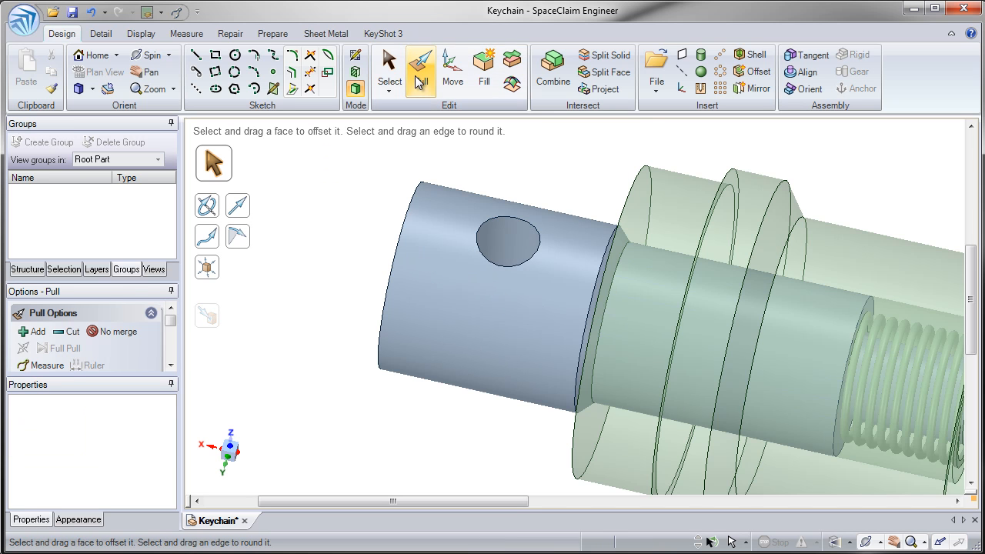
Step: Create a driving dimension group from the cross hole's radius
{"action": "left_click", "coordinate": [522, 220]}
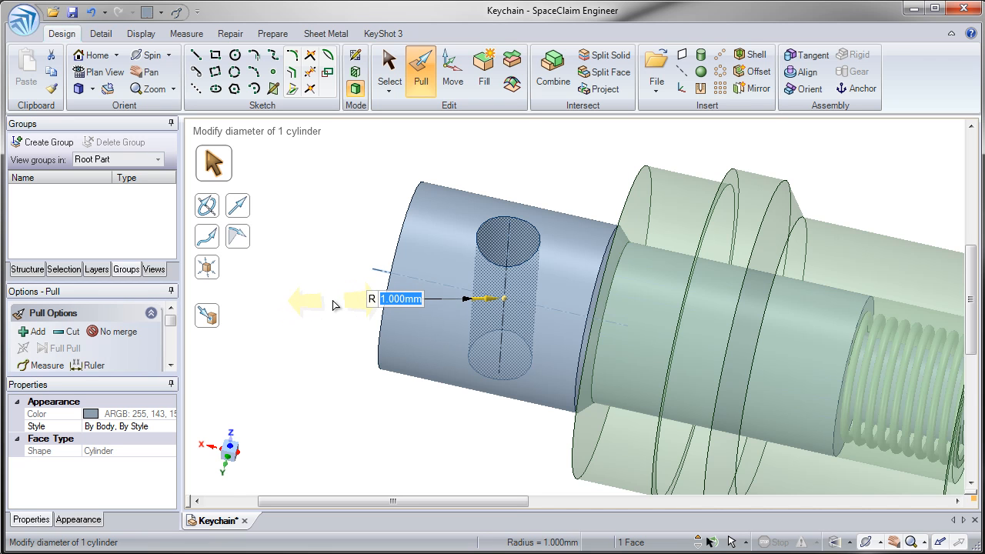
{"action": "left_click", "coordinate": [62, 148]}
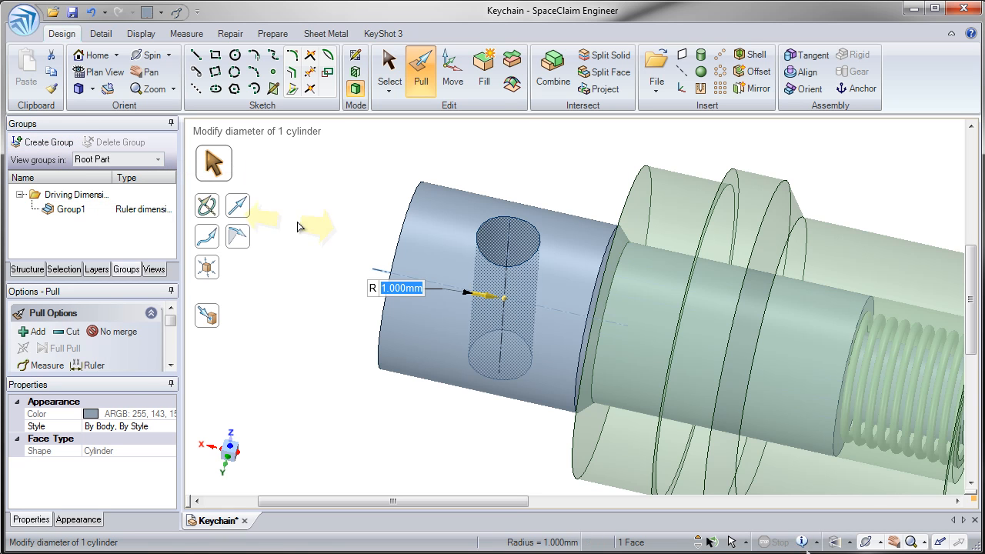
{"action": "left_click", "coordinate": [339, 214]}
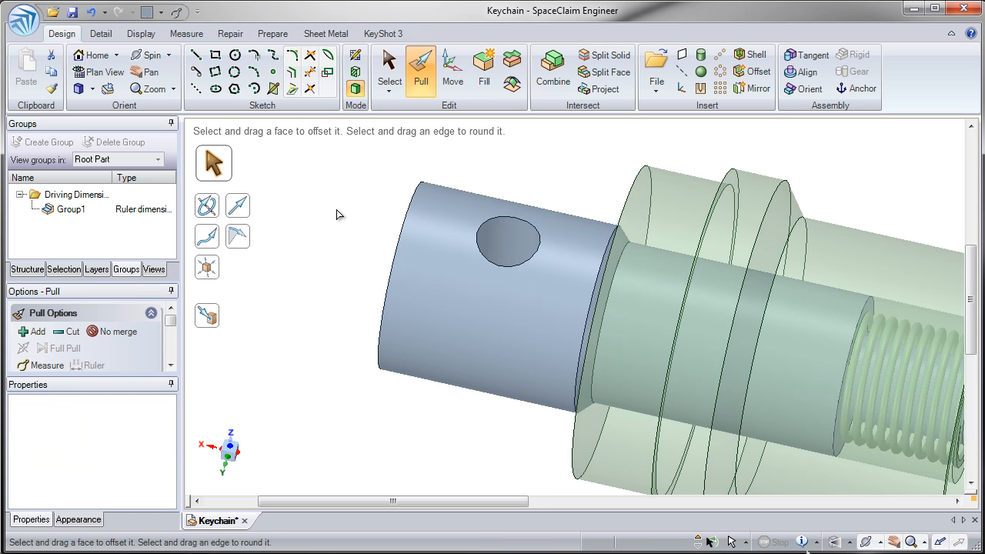
Step: Switch to Move on a housing flange face, recall the hole's group, and set its ruler dimension to 0.5 mm
{"action": "left_click", "coordinate": [453, 81]}
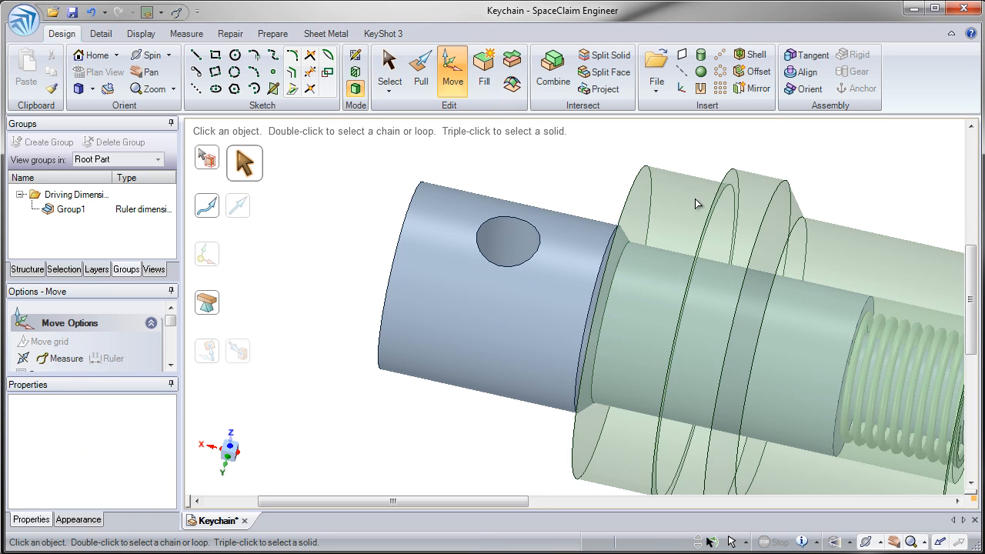
{"action": "left_click", "coordinate": [739, 214]}
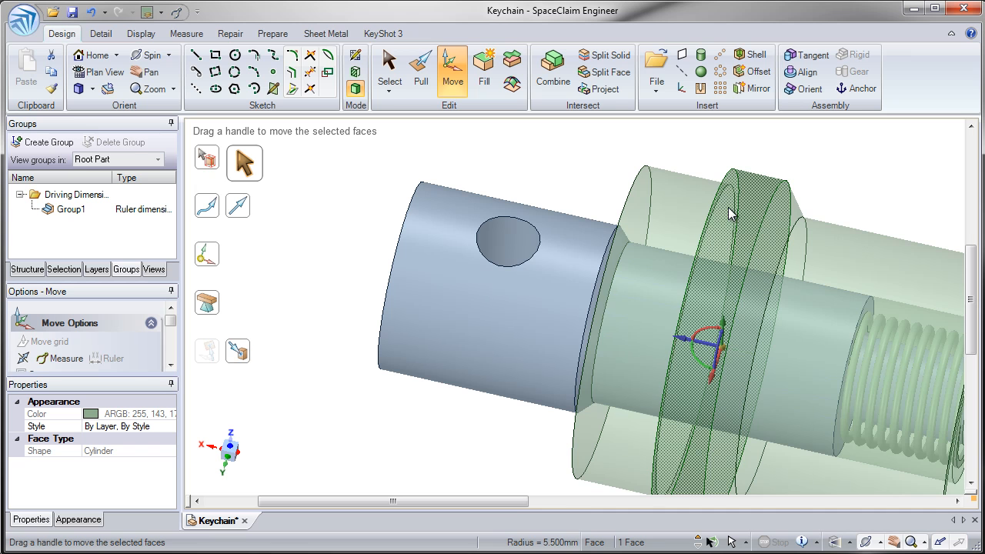
{"action": "left_click", "coordinate": [91, 209]}
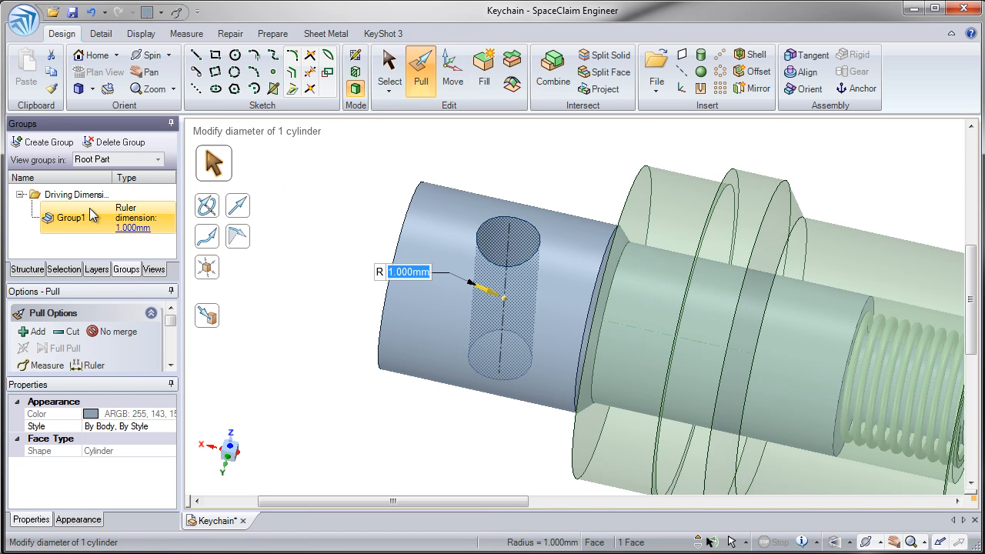
{"action": "left_click", "coordinate": [133, 229]}
{"action": "type", "text": "0.5"}
{"action": "key", "text": "Return"}
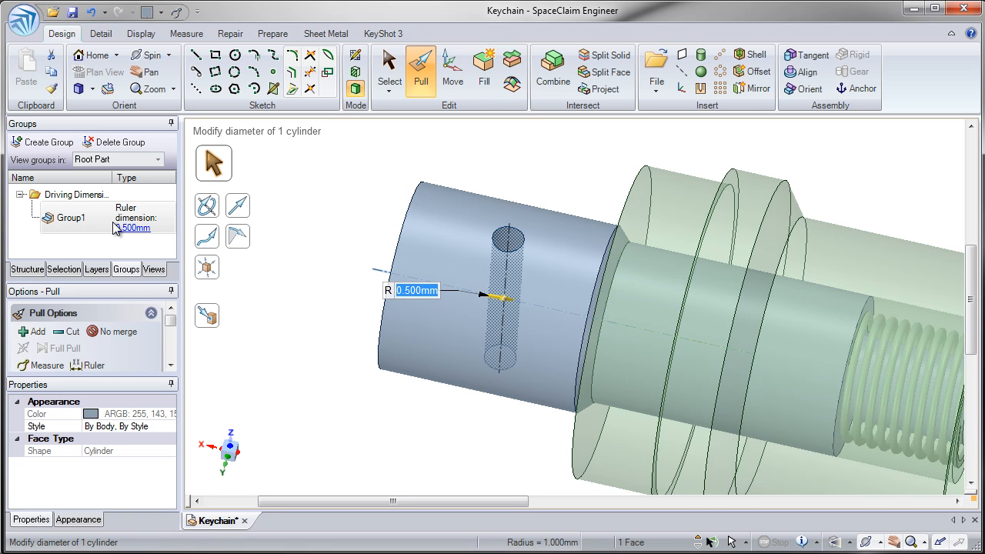
Step: Rename the hole's driving dimension group to Hole_Size
{"action": "left_click", "coordinate": [81, 223]}
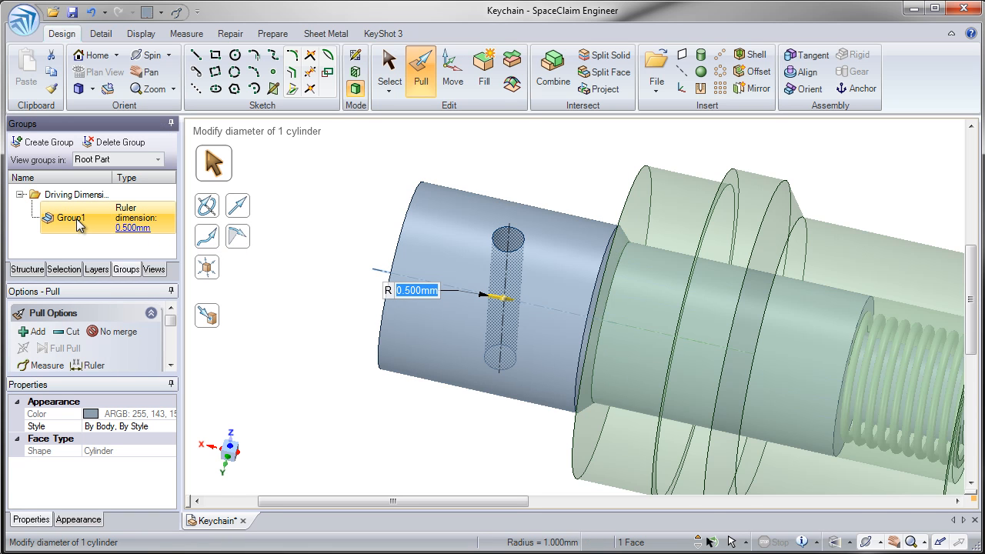
{"action": "left_click", "coordinate": [75, 222]}
{"action": "type", "text": "Hole"}
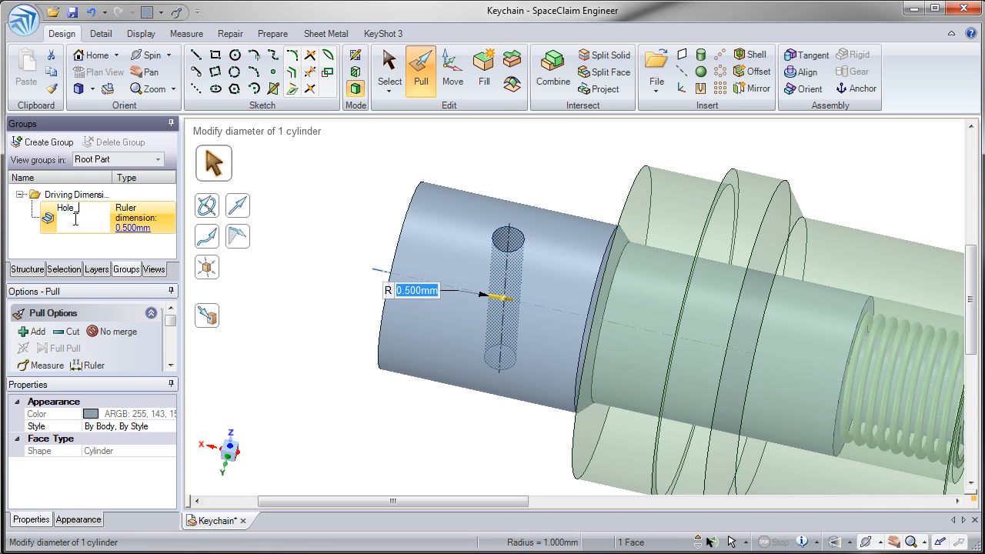
{"action": "key", "text": "Return"}
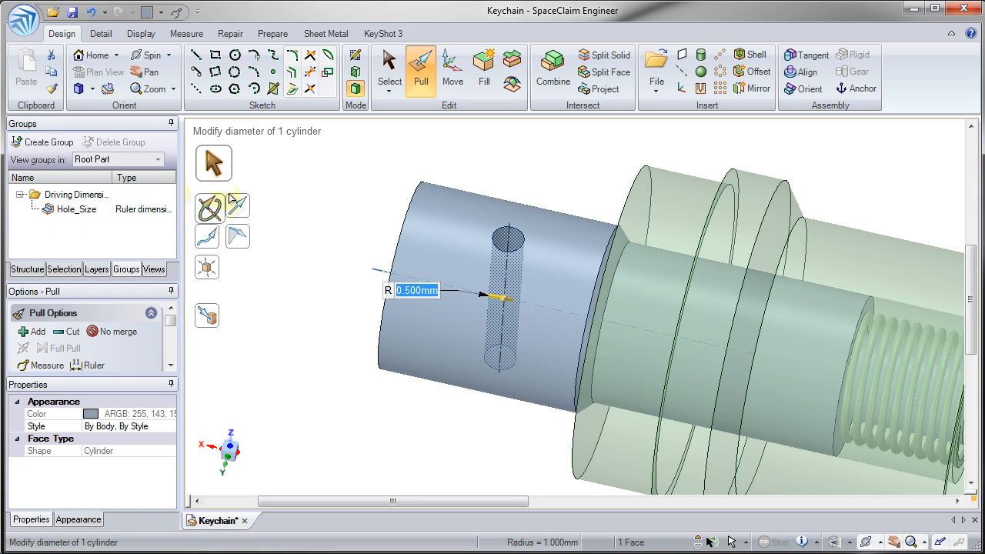
{"action": "left_click", "coordinate": [324, 194]}
Step: Create a named selection group from the flat end face of the inner tube
{"action": "middle_click_drag", "start_coordinate": [326, 210], "coordinate": [347, 213]}
{"action": "left_click", "coordinate": [376, 251]}
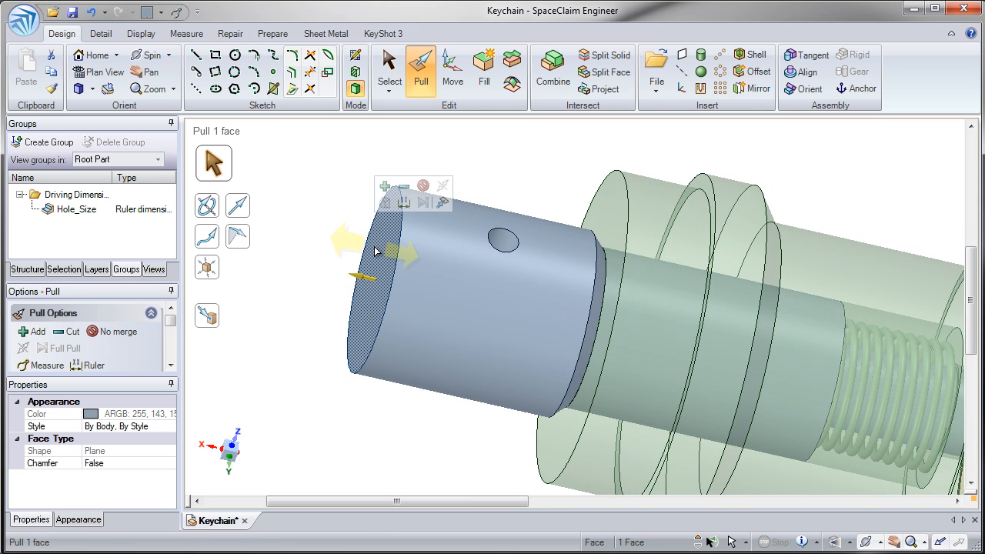
{"action": "left_click", "coordinate": [45, 147]}
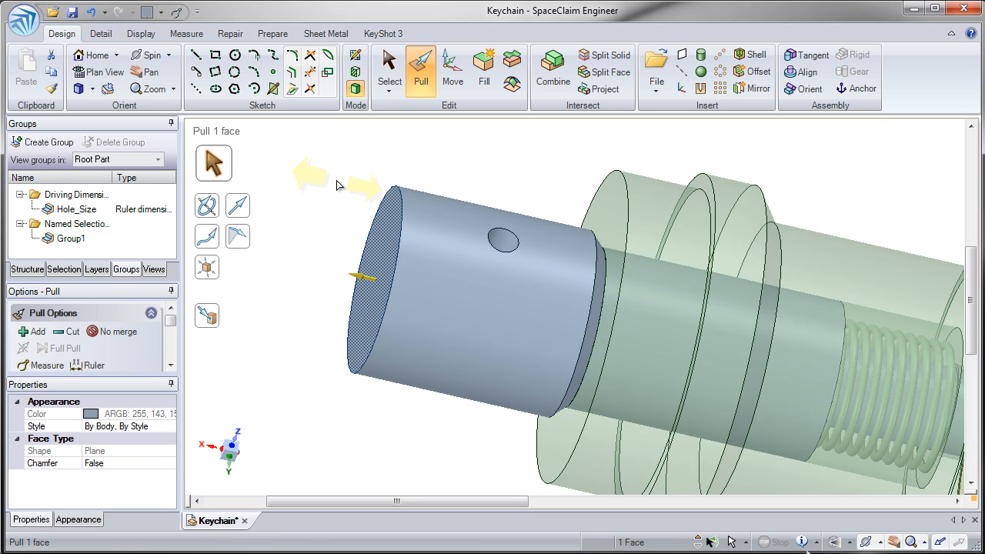
Step: Recall the tube's end face through its named selection group, and delete that group
{"action": "left_click", "coordinate": [71, 239]}
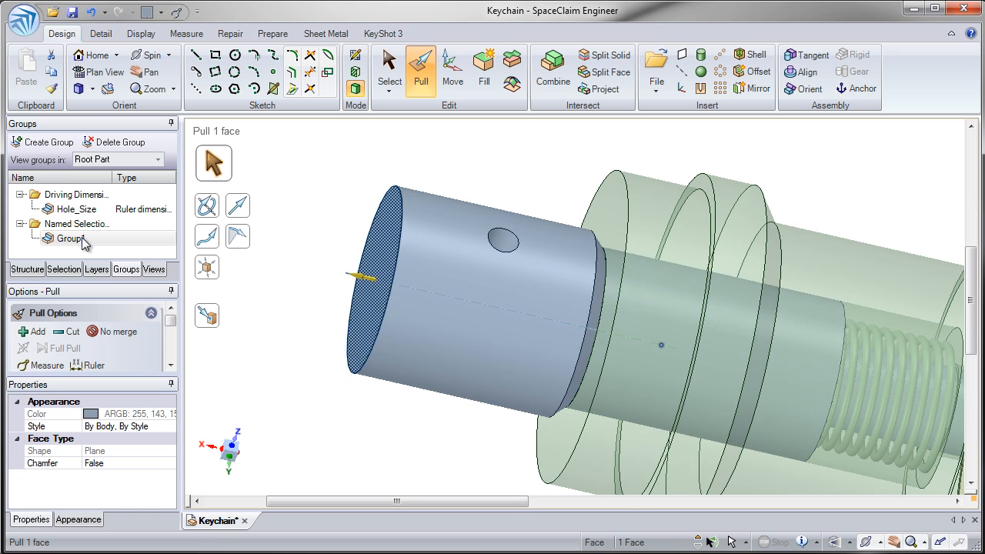
{"action": "left_click", "coordinate": [314, 207]}
{"action": "left_click", "coordinate": [81, 238]}
{"action": "left_click", "coordinate": [81, 238]}
{"action": "left_click", "coordinate": [295, 225]}
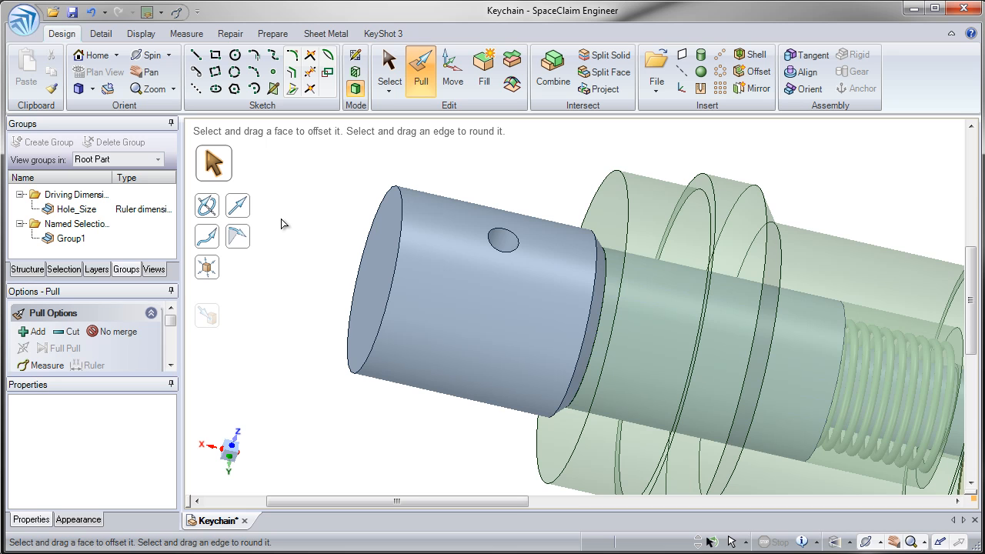
{"action": "left_click", "coordinate": [77, 239]}
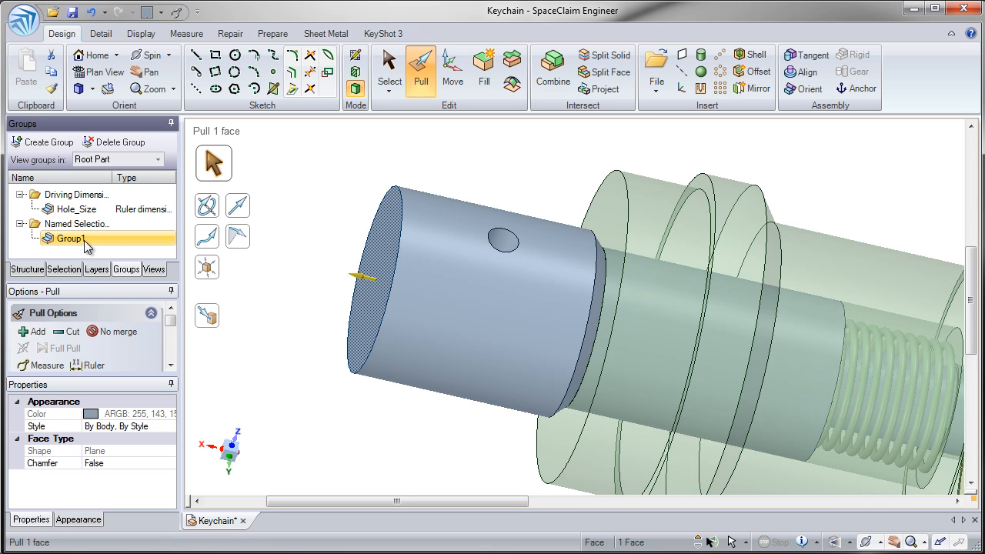
{"action": "right_click", "coordinate": [87, 242]}
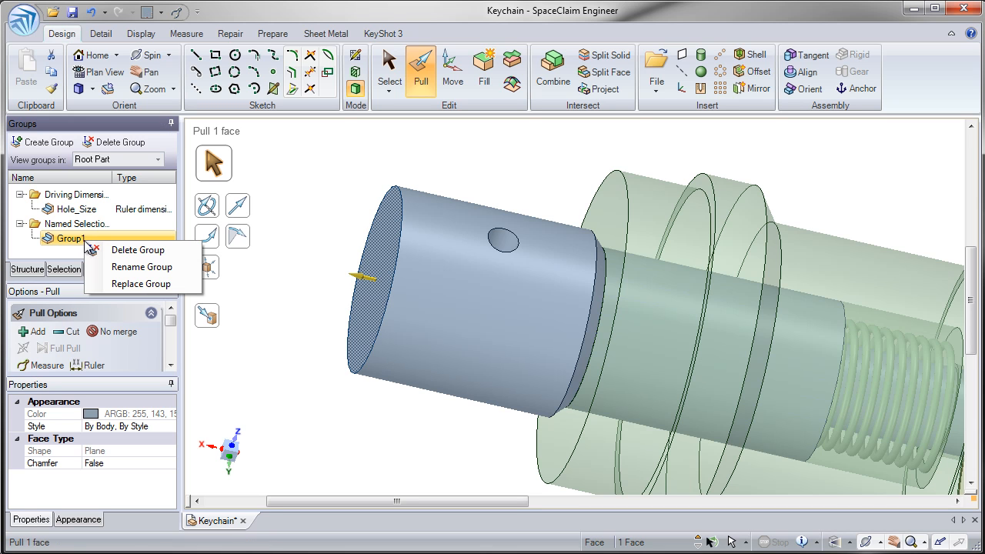
{"action": "left_click", "coordinate": [127, 251]}
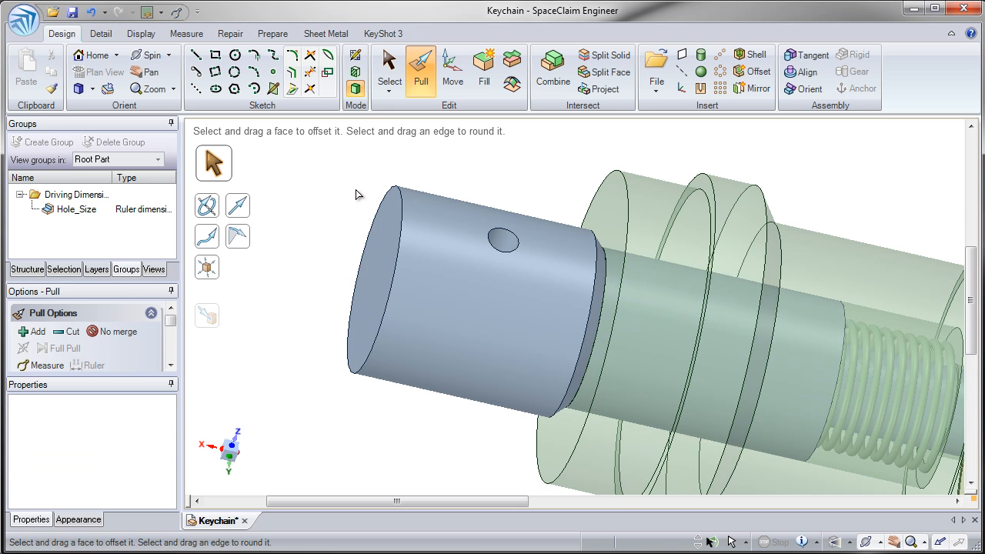
Step: Add a ruler dimension from the tube's end face to the housing's front face, and save it as a driving dimension group
{"action": "left_click", "coordinate": [378, 274]}
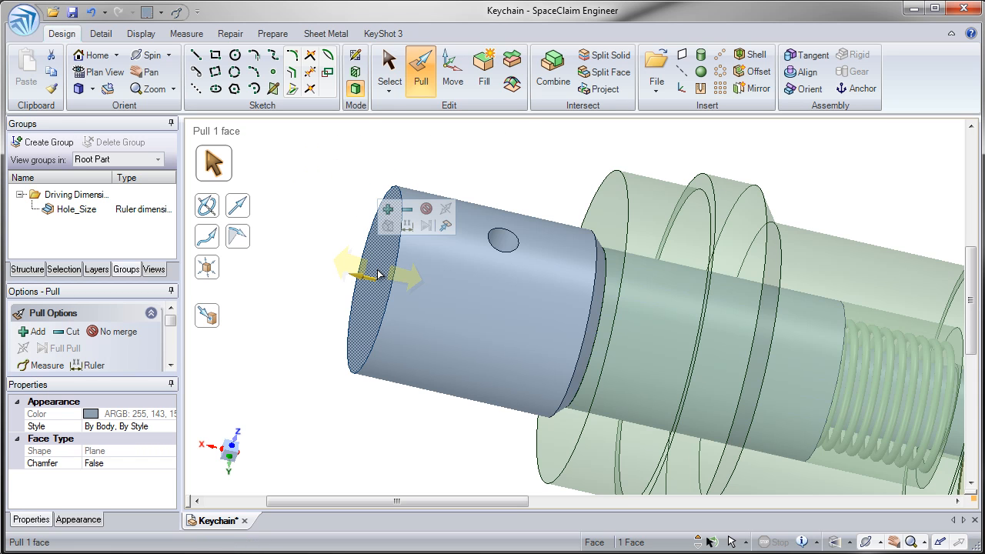
{"action": "left_click", "coordinate": [408, 226]}
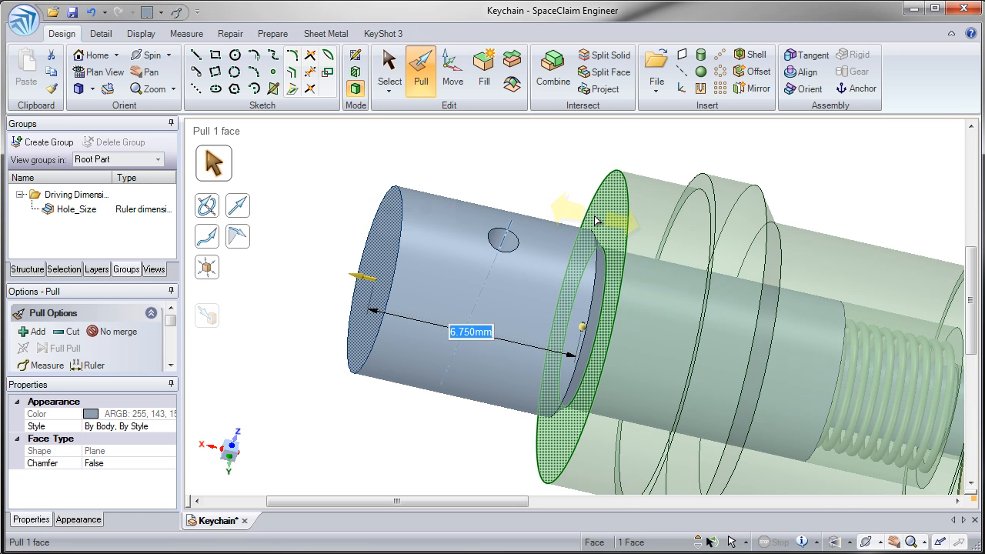
{"action": "middle_click_drag", "start_coordinate": [329, 264], "coordinate": [270, 272]}
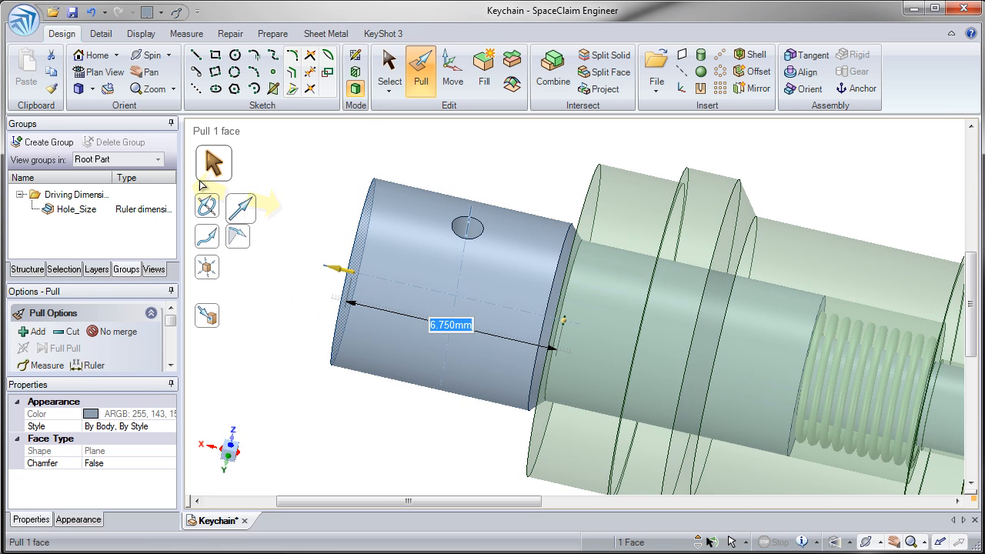
{"action": "left_click", "coordinate": [61, 147]}
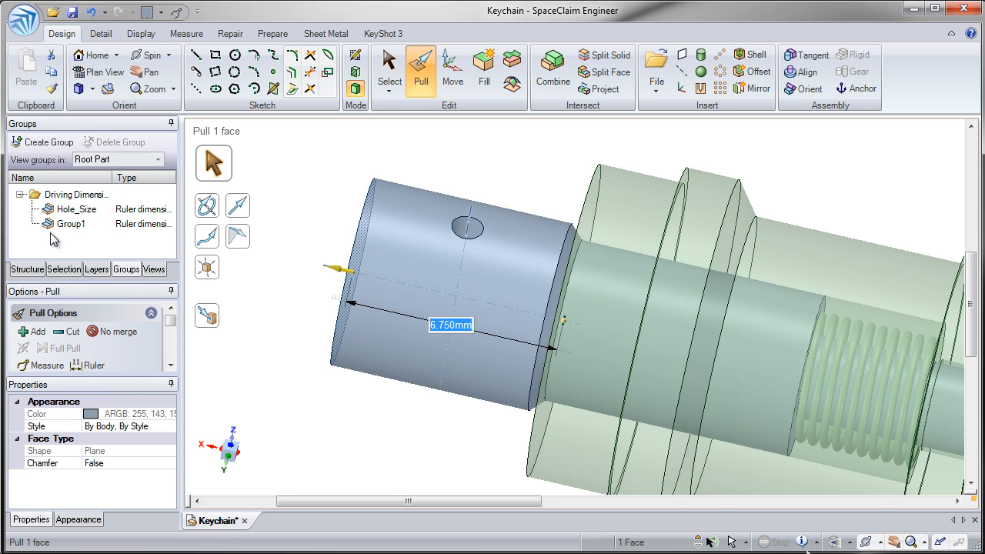
{"action": "left_click", "coordinate": [81, 231]}
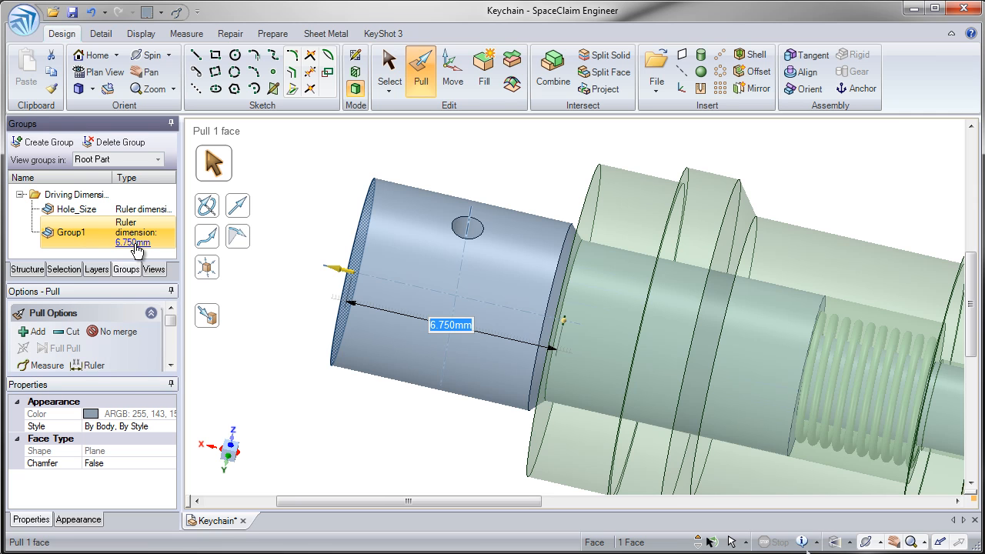
Step: Set the driving dimension between the tube's end face and the housing to 8 mm through its group
{"action": "left_click", "coordinate": [136, 245]}
{"action": "type", "text": "8"}
{"action": "key", "text": "Return"}
{"action": "middle_click_drag", "start_coordinate": [262, 284], "coordinate": [289, 283]}
{"action": "left_click", "coordinate": [289, 283]}
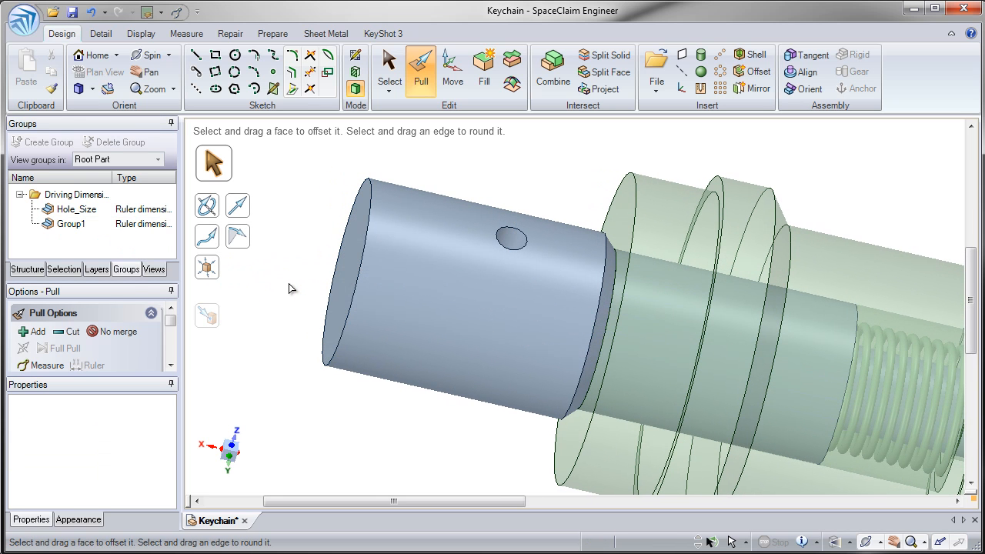
{"action": "left_click", "coordinate": [454, 77]}
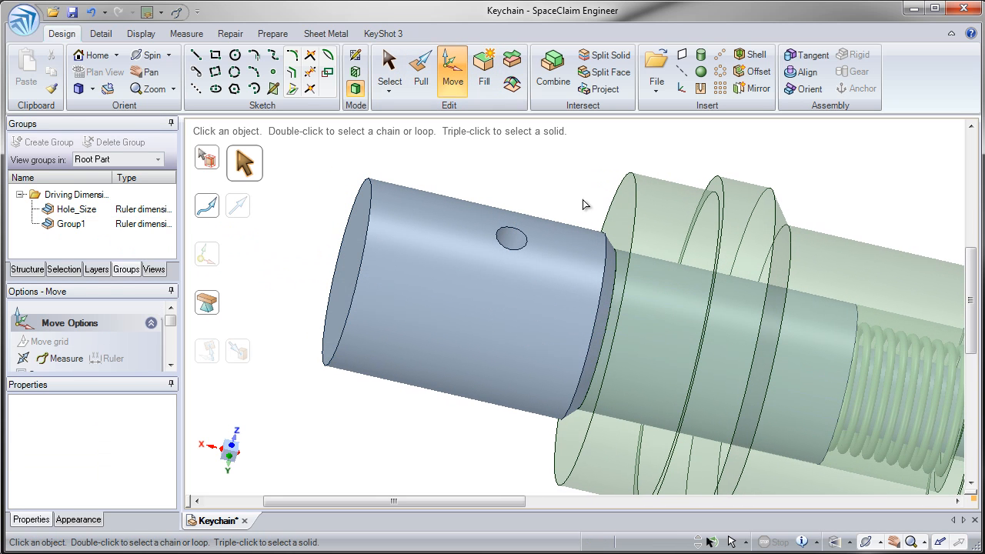
{"action": "left_click", "coordinate": [634, 224]}
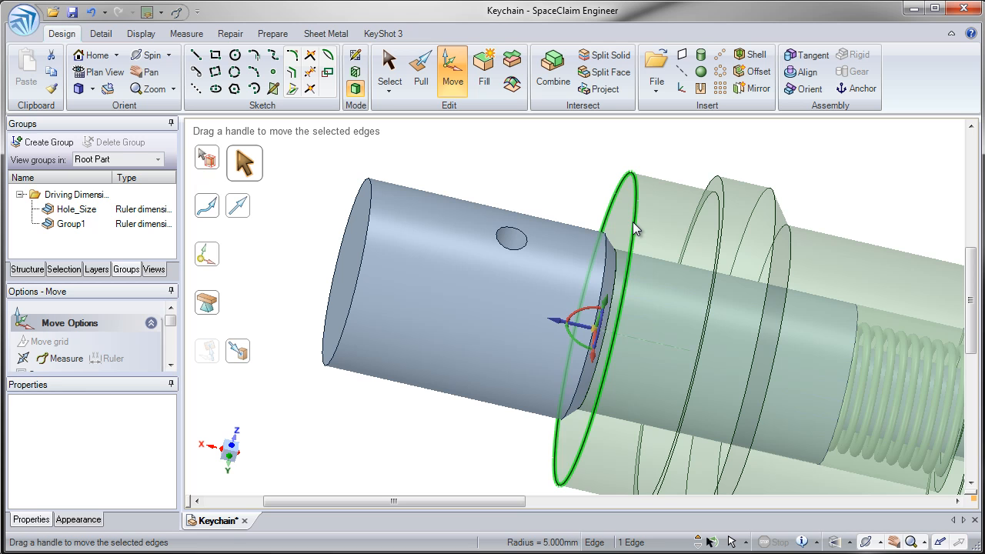
Step: Set the hole's radius to 1 mm through the Hole_Size driving dimension group
{"action": "left_click", "coordinate": [92, 218]}
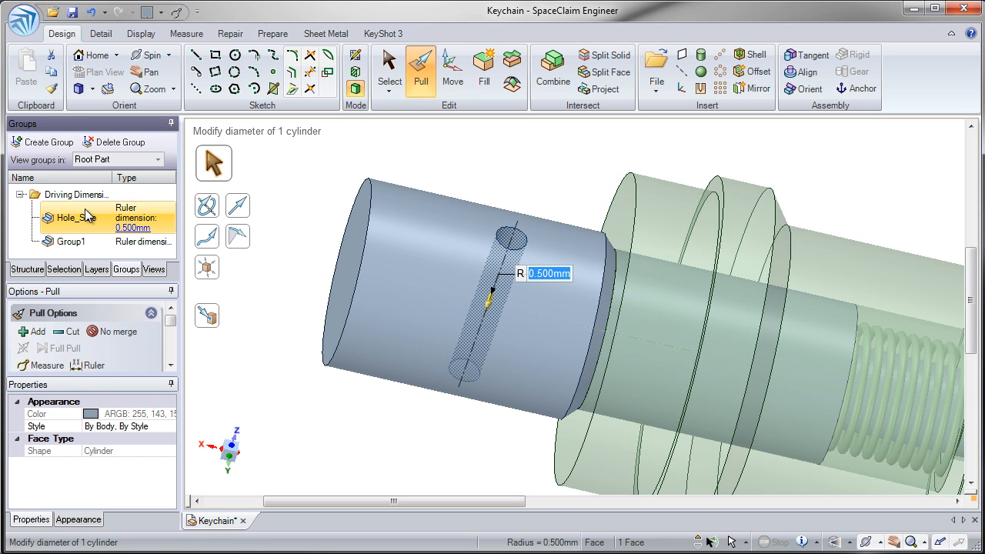
{"action": "left_click", "coordinate": [128, 229]}
{"action": "type", "text": "1"}
{"action": "key", "text": "Return"}
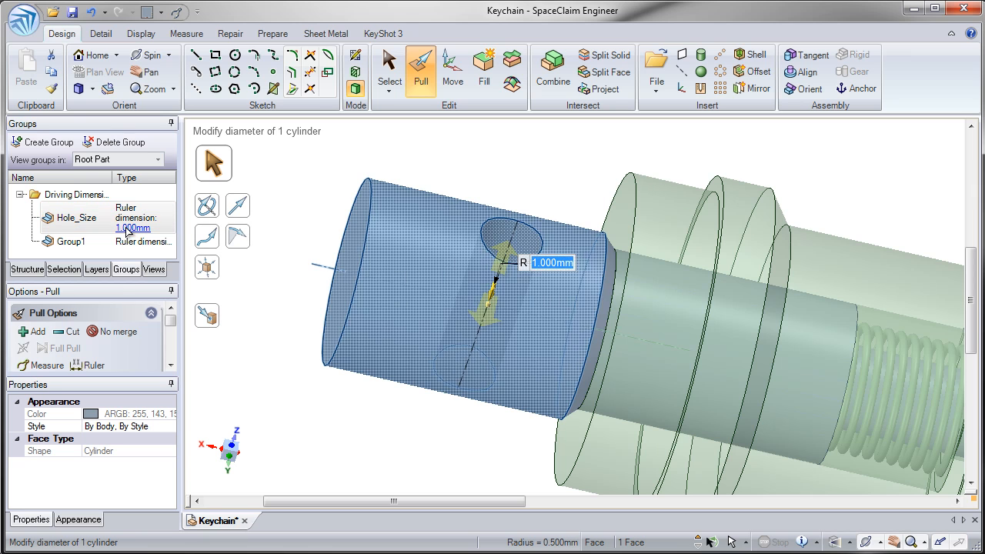
Step: Set the tube length to 7 mm through its driving dimension group
{"action": "left_click", "coordinate": [107, 243]}
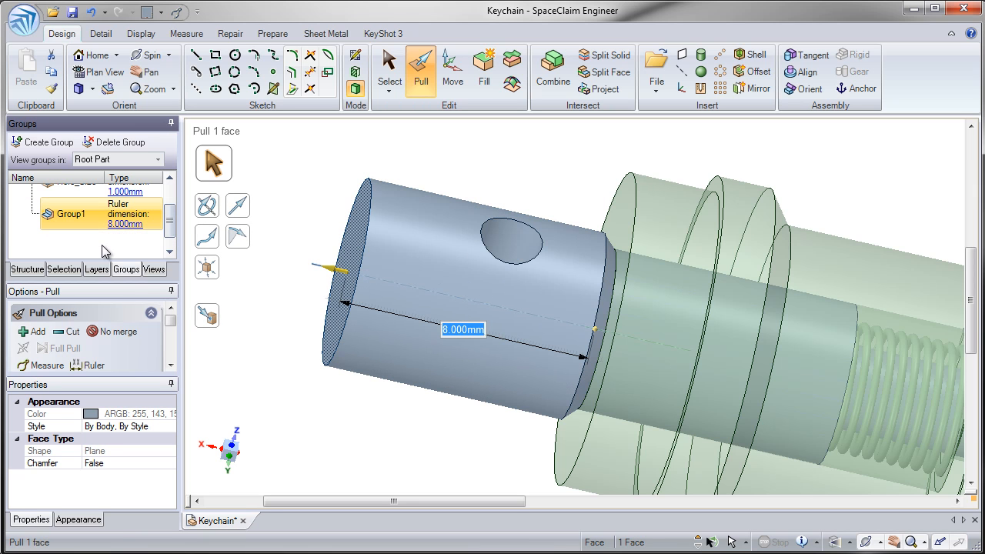
{"action": "left_click", "coordinate": [119, 228]}
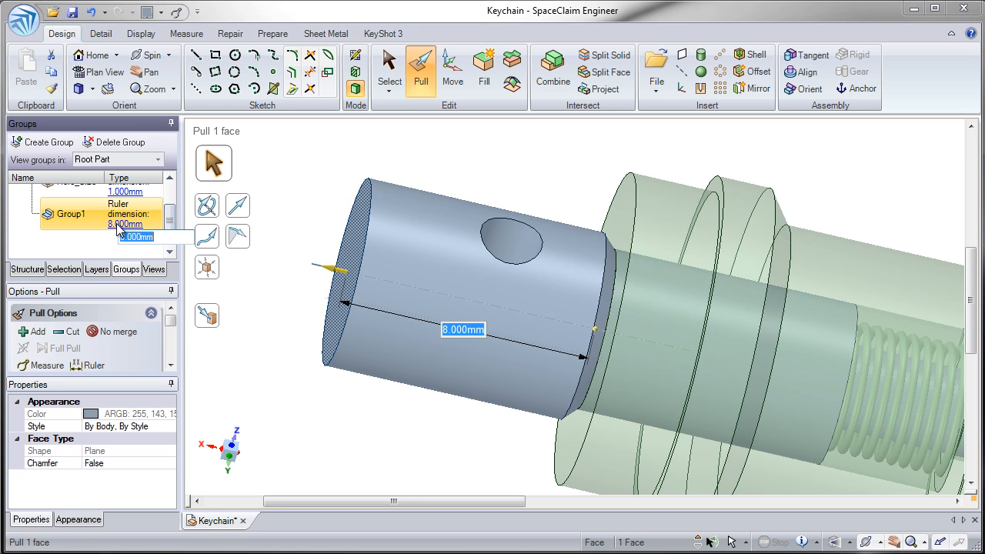
{"action": "type", "text": "7"}
{"action": "key", "text": "Return"}
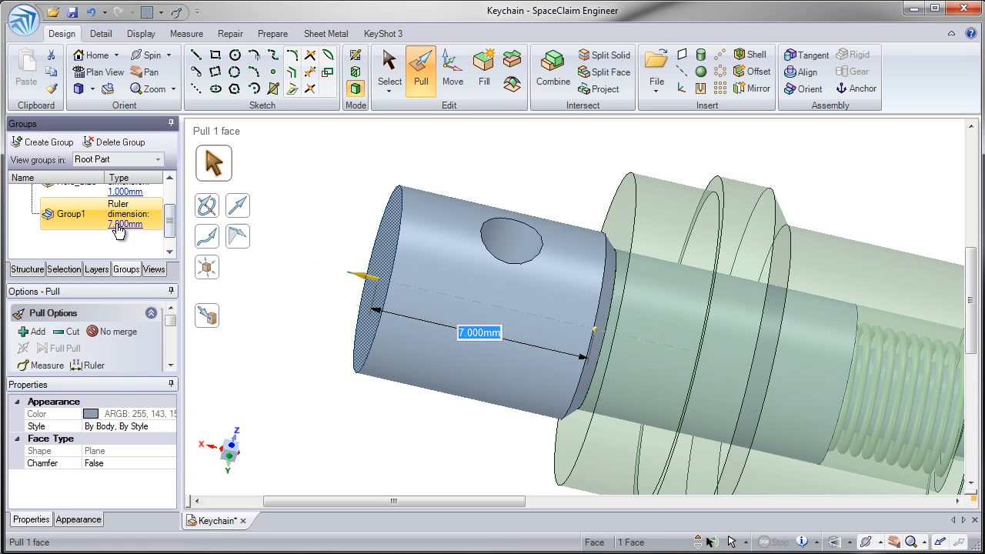
Step: Rename the tube length's driving dimension group to Length and clear the selection
{"action": "left_click", "coordinate": [80, 216]}
{"action": "type", "text": "L"}
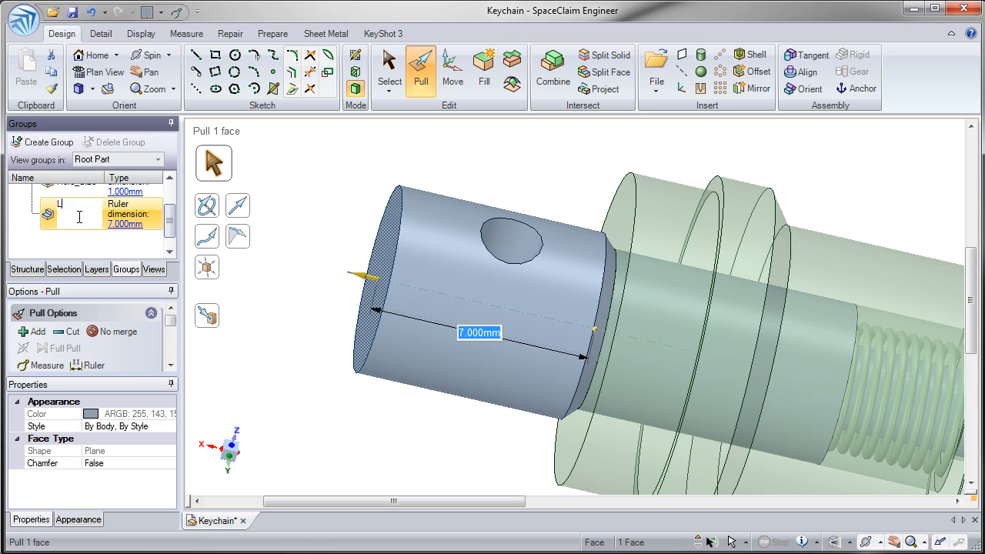
{"action": "type", "text": "ength"}
{"action": "key", "text": "Return"}
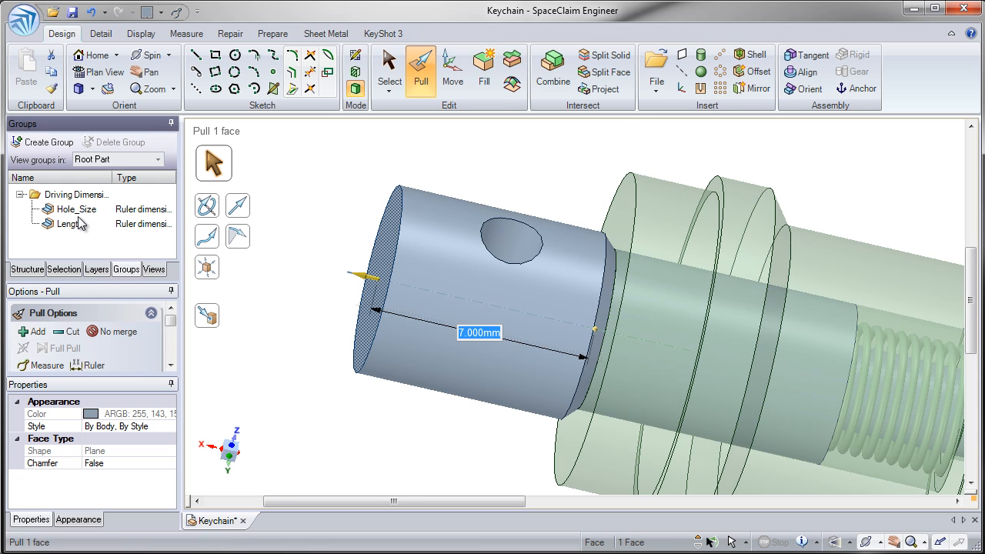
{"action": "left_click", "coordinate": [330, 247]}
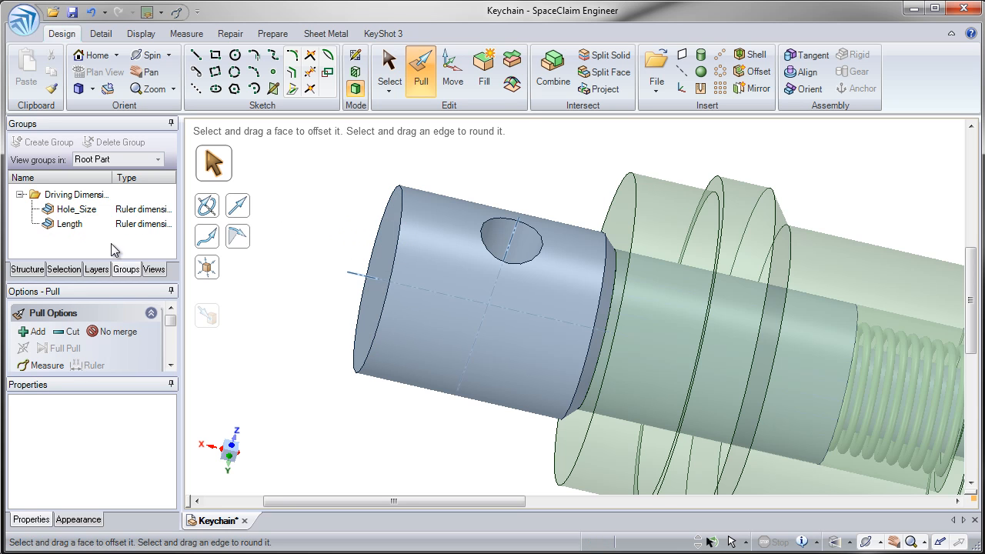
Step: Round the outer edge of the tube's flat end face with a radius of about 0.86 mm
{"action": "left_click", "coordinate": [391, 184]}
{"action": "mouse_move", "coordinate": [387, 180]}
{"action": "left_mouse_down"}
{"action": "mouse_move", "coordinate": [377, 158]}
{"action": "mouse_move", "coordinate": [381, 189]}
{"action": "left_mouse_up"}
{"action": "left_click_drag", "start_coordinate": [382, 214], "coordinate": [334, 216]}
{"action": "left_click", "coordinate": [334, 217]}
Step: Try to create a driving dimension group from the tube's rounded end face, and delete the resulting group
{"action": "left_click", "coordinate": [397, 205]}
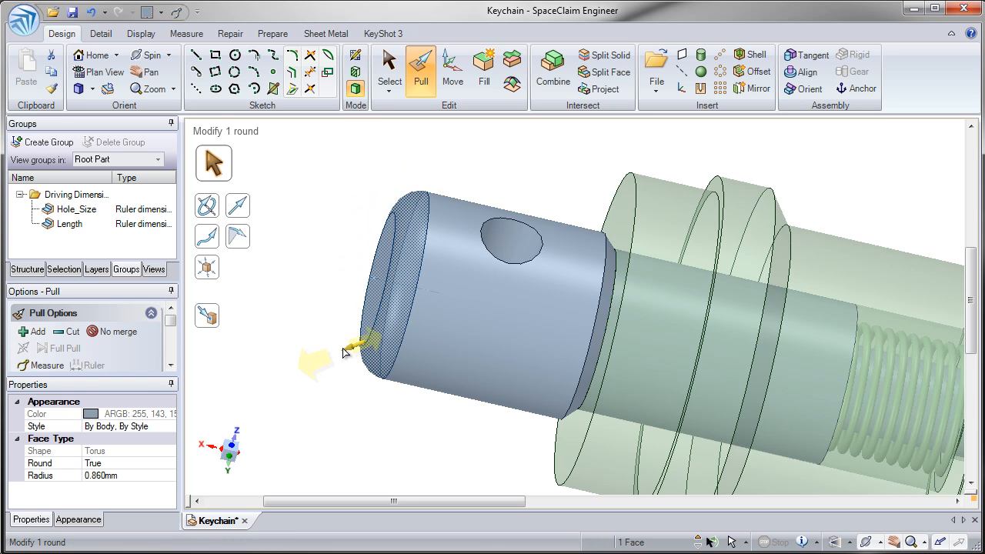
{"action": "left_click", "coordinate": [57, 144]}
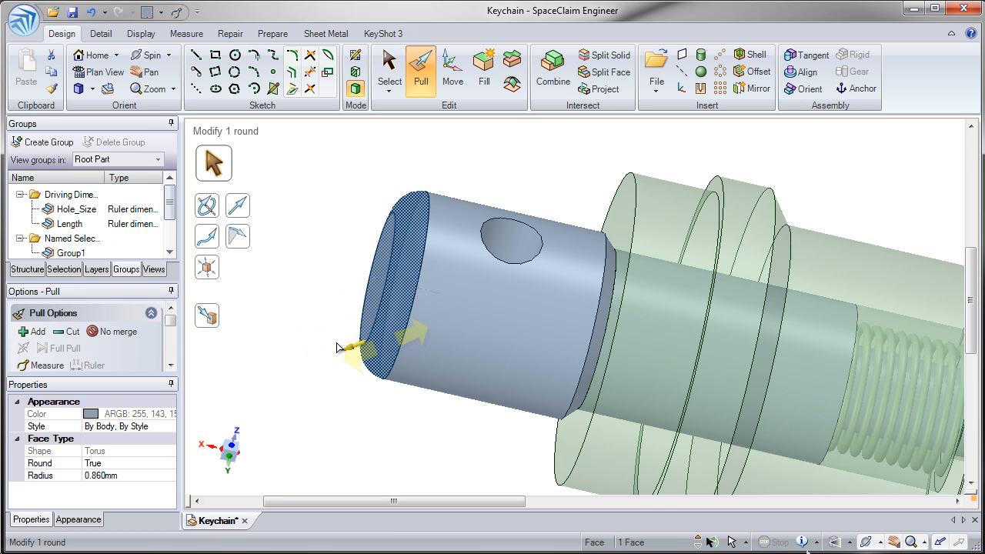
{"action": "left_click", "coordinate": [71, 254]}
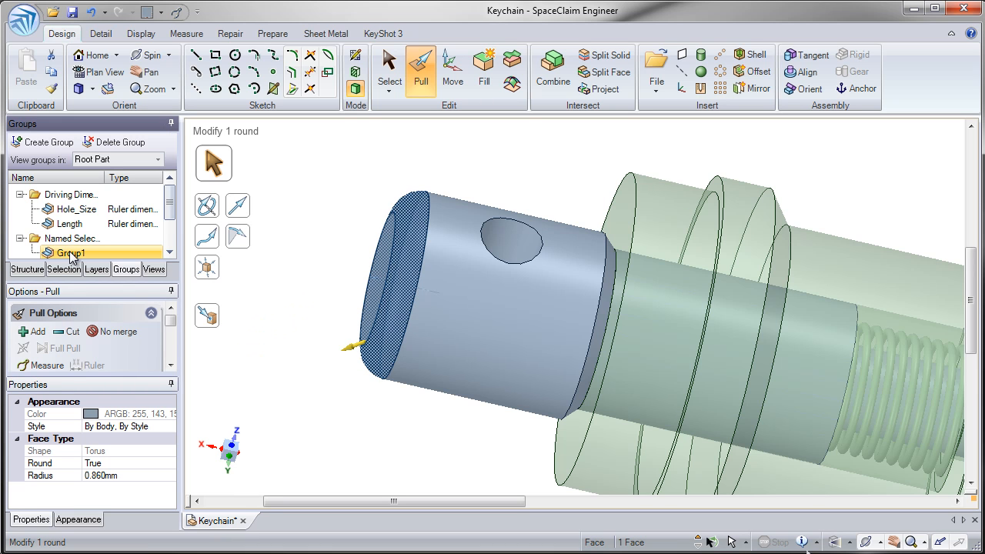
{"action": "right_click", "coordinate": [71, 257]}
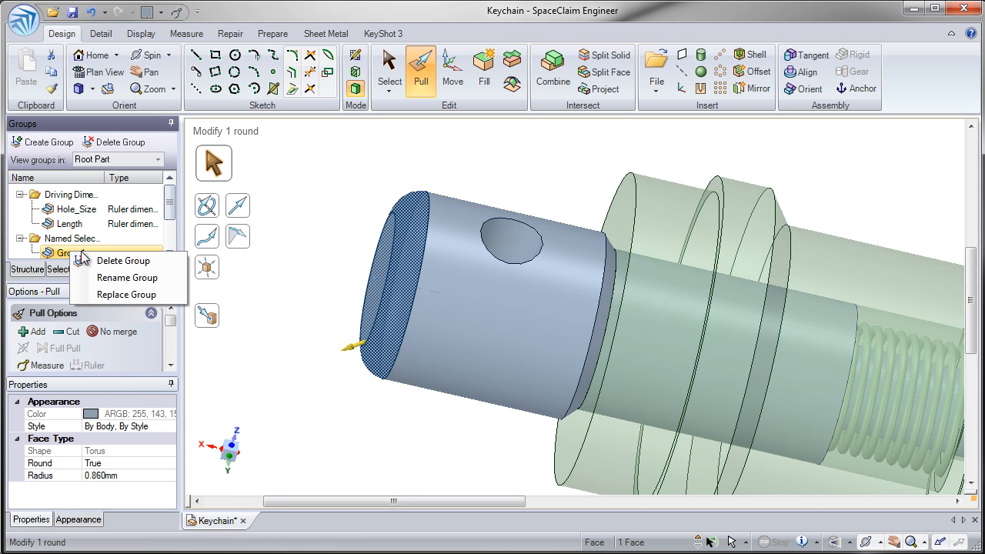
{"action": "left_click", "coordinate": [116, 261]}
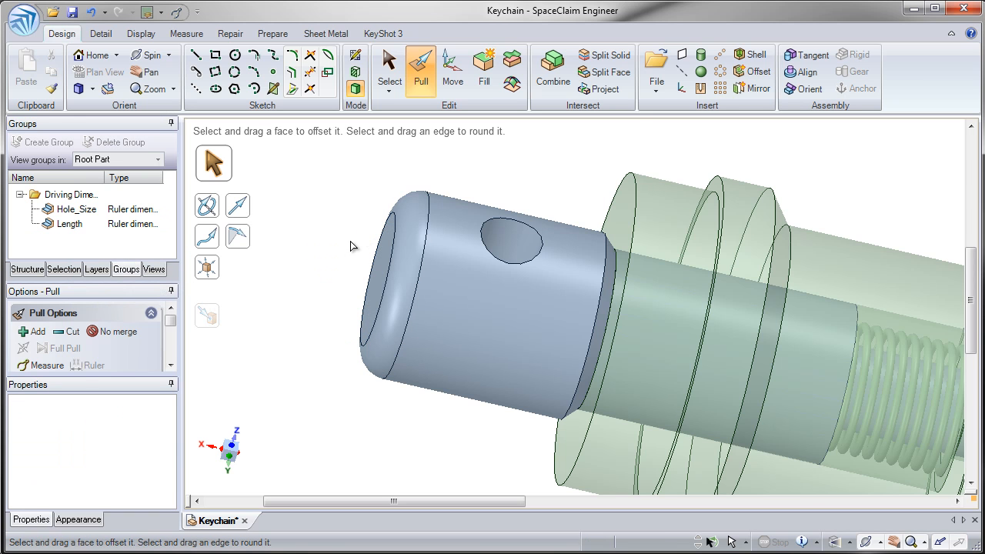
Step: Select the tube's rounded end face and set its radius property to 0.5 mm
{"action": "left_click", "coordinate": [388, 81]}
{"action": "left_click", "coordinate": [408, 215]}
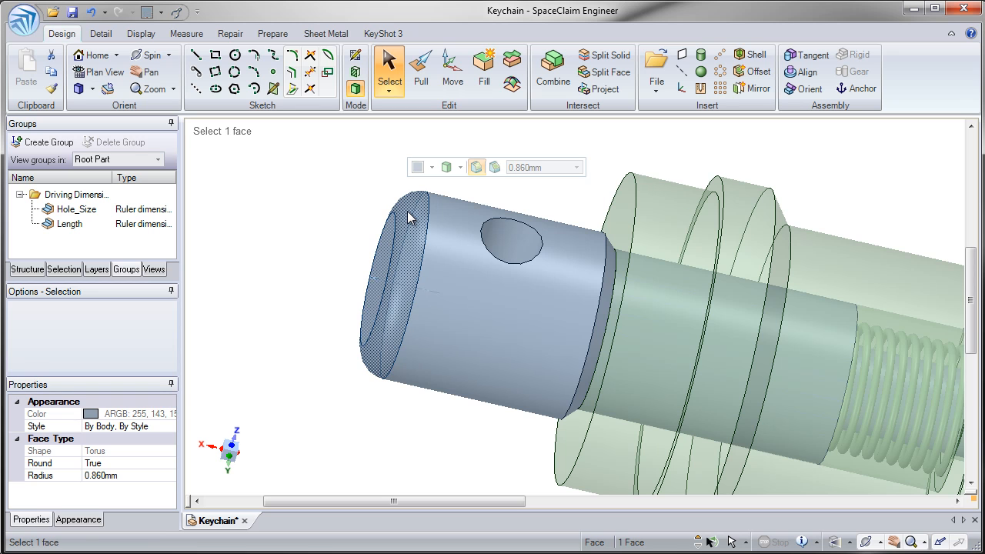
{"action": "left_click", "coordinate": [110, 476]}
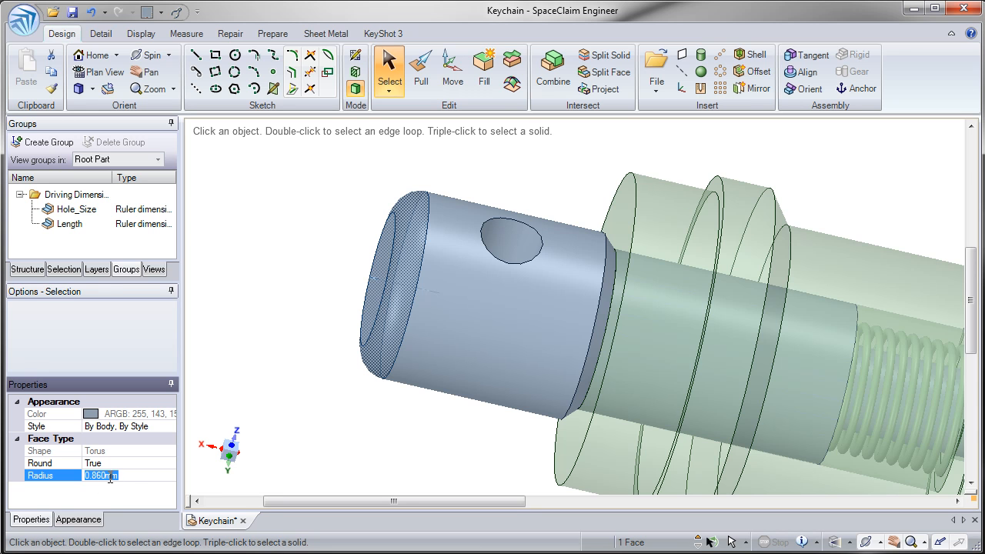
{"action": "key", "text": "BackSpace"}
{"action": "key", "text": "Return"}
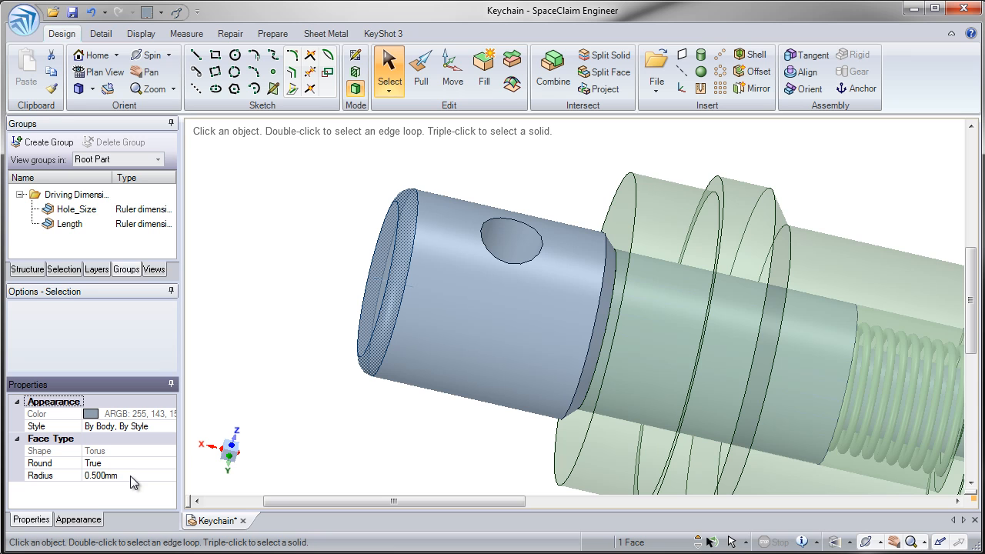
Step: Set the end round's radius property to 0.25 mm and save it as a driving dimension group
{"action": "left_click", "coordinate": [130, 476]}
{"action": "type", "text": "."}
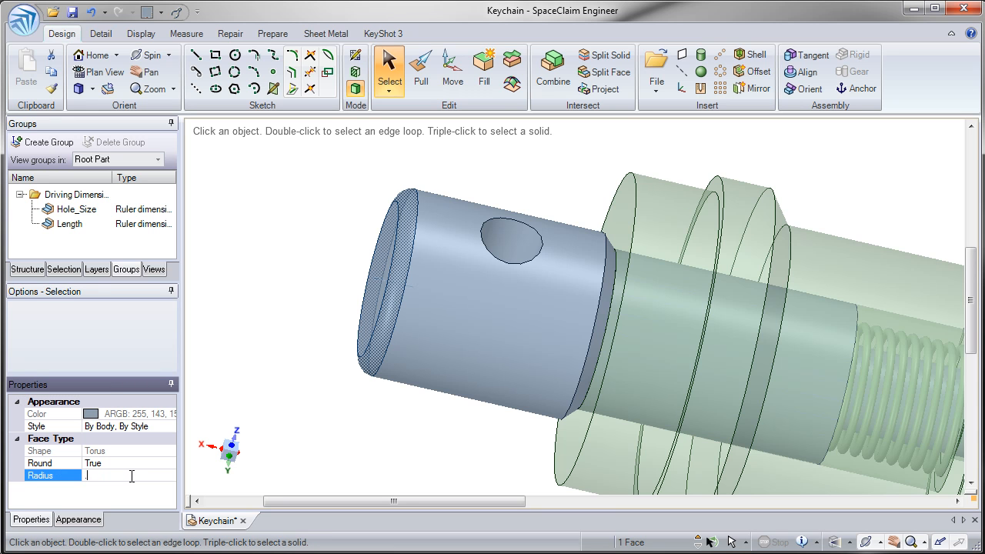
{"action": "type", "text": "25"}
{"action": "key", "text": "Return"}
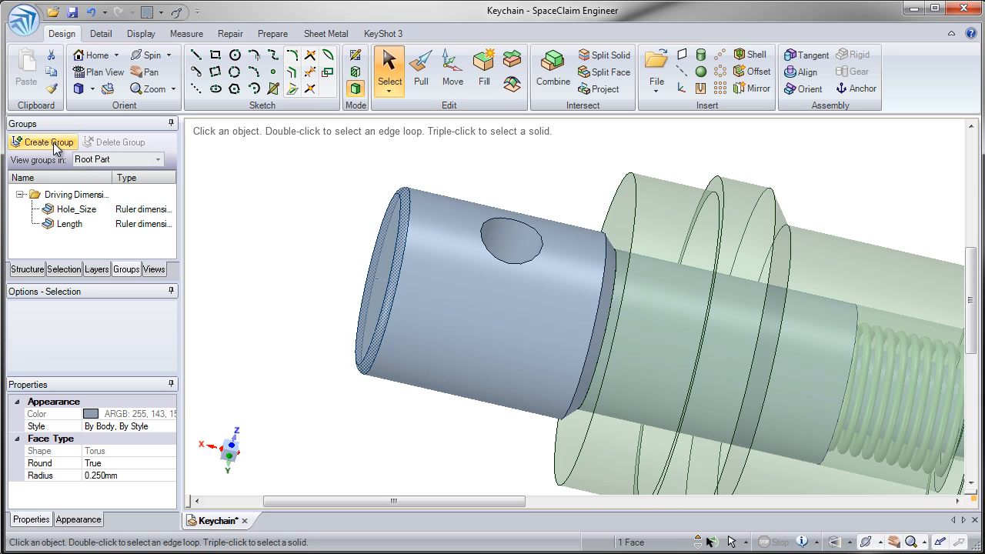
{"action": "left_click", "coordinate": [26, 142]}
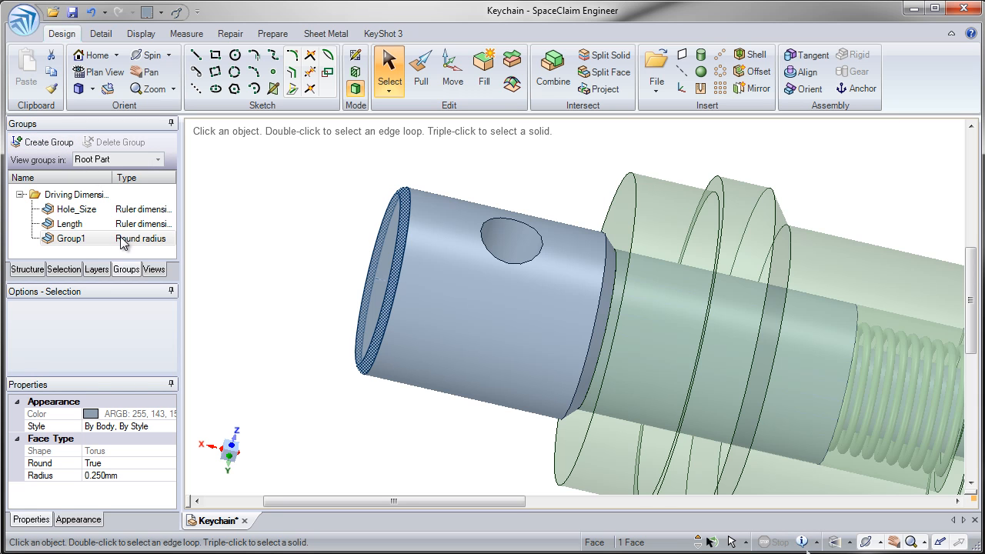
Step: Rename the round radius group to "round sizde"
{"action": "left_click", "coordinate": [72, 243]}
{"action": "left_click", "coordinate": [73, 242]}
{"action": "type", "text": "round sizde"}
{"action": "key", "text": "Return"}
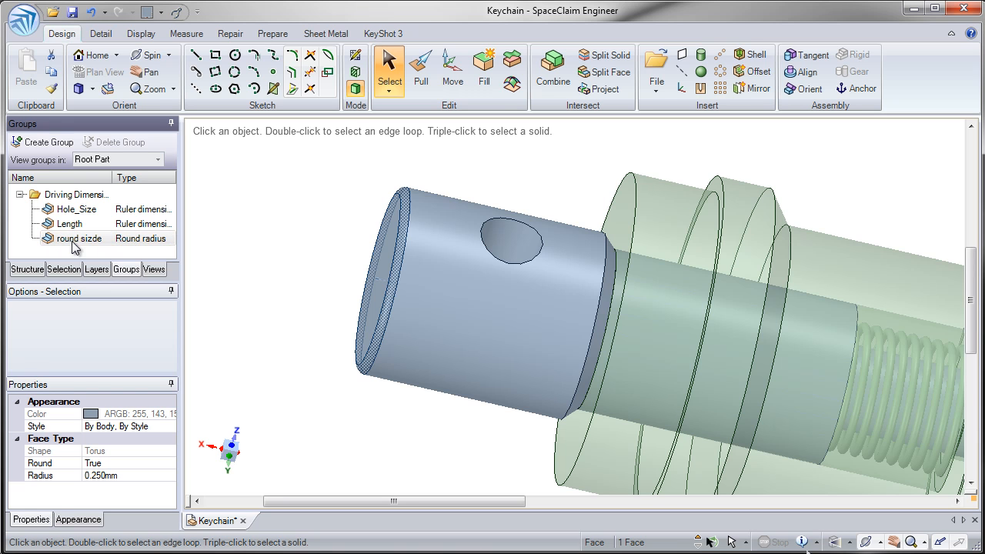
Step: Change the end round's radius through its driving dimension group, first to 0.4 mm and finally to 1 mm
{"action": "left_click", "coordinate": [140, 241]}
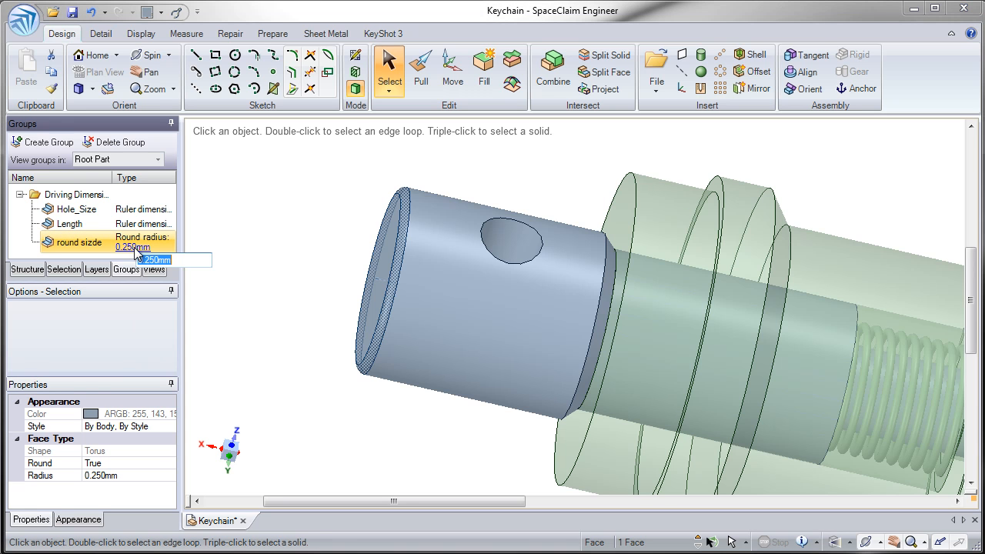
{"action": "type", "text": "0.4"}
{"action": "key", "text": "Return"}
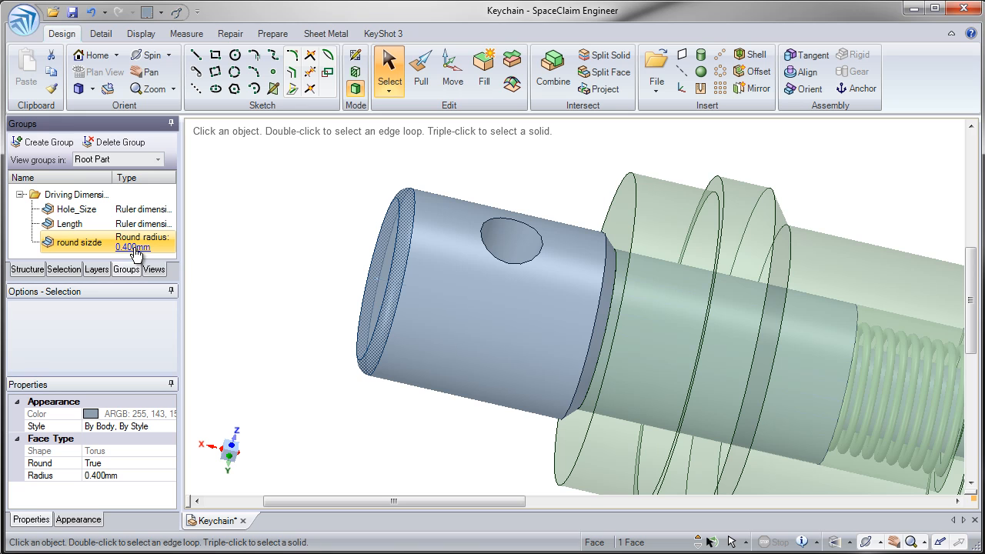
{"action": "left_click", "coordinate": [136, 248]}
{"action": "type", "text": "1"}
{"action": "key", "text": "Return"}
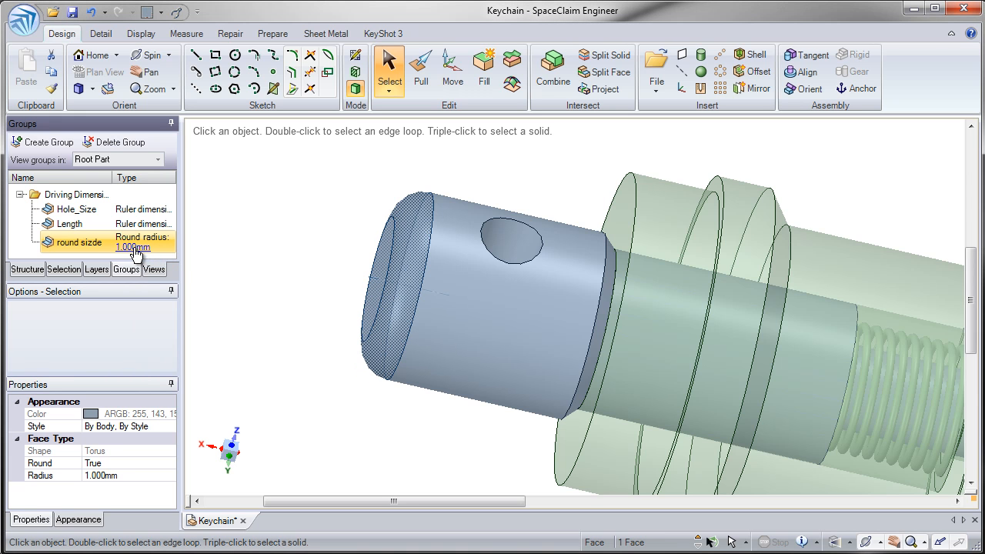
Step: Set the Length driving dimension group to 8 mm
{"action": "left_click", "coordinate": [134, 224]}
{"action": "left_click", "coordinate": [130, 244]}
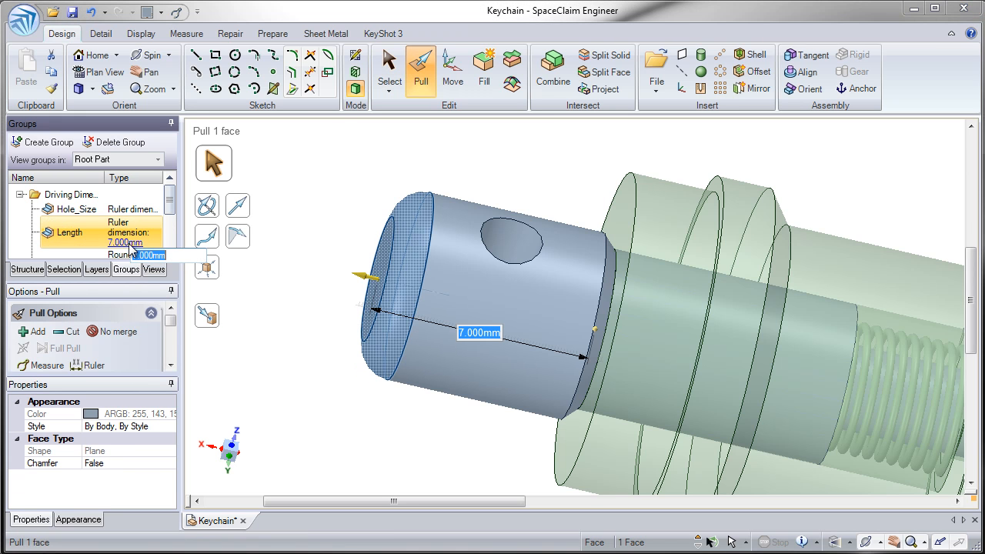
{"action": "type", "text": "8"}
{"action": "key", "text": "Return"}
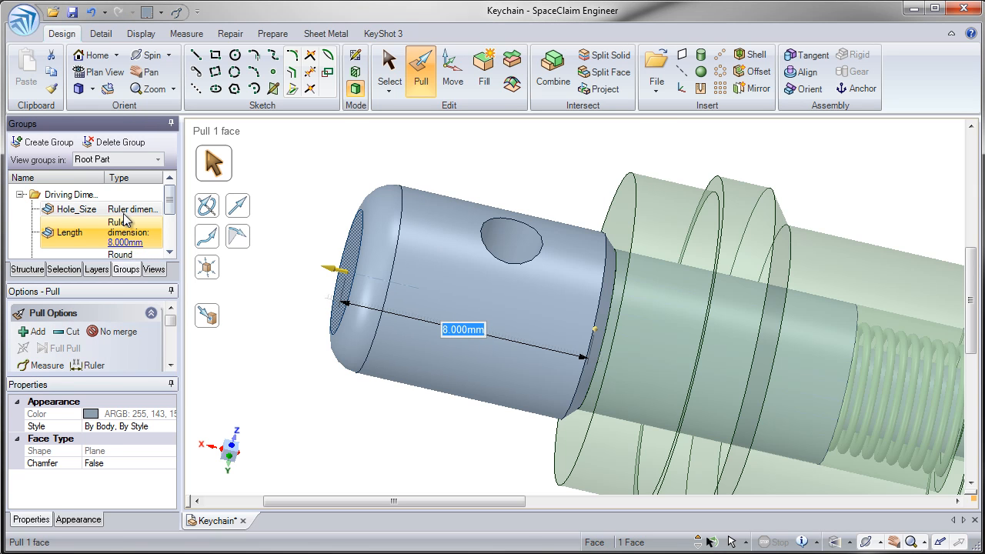
Step: Set the Hole_Size driving dimension group to 0.5 mm and clear the selection
{"action": "left_click", "coordinate": [126, 216]}
{"action": "left_click", "coordinate": [127, 230]}
{"action": "type", "text": "0.5"}
{"action": "key", "text": "Return"}
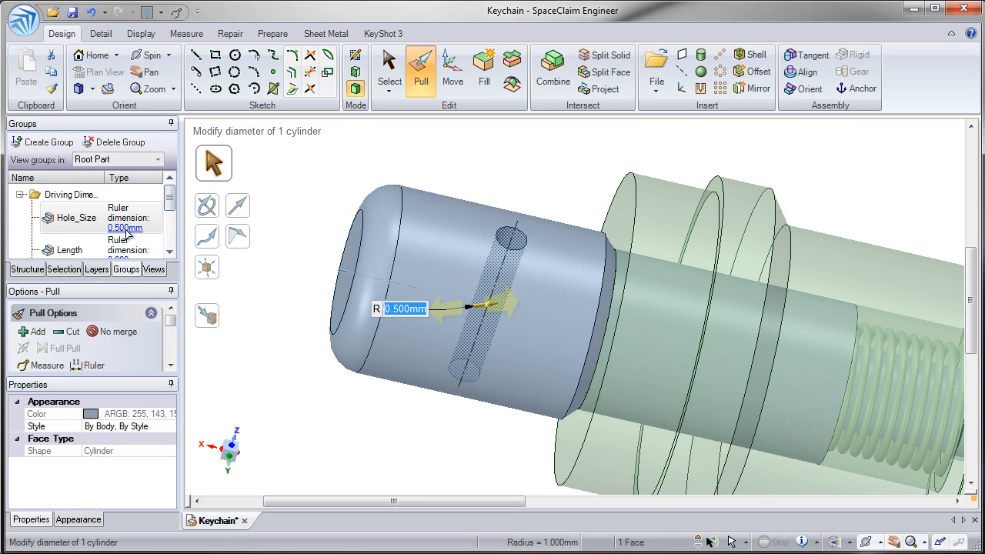
{"action": "left_click", "coordinate": [304, 234]}
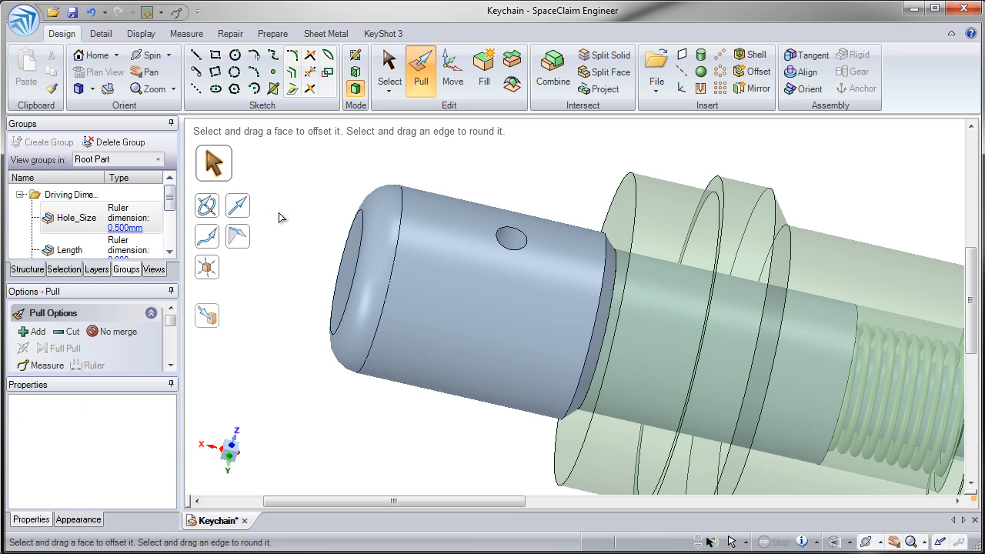
{"action": "left_click", "coordinate": [20, 195]}
{"action": "left_click", "coordinate": [20, 195]}
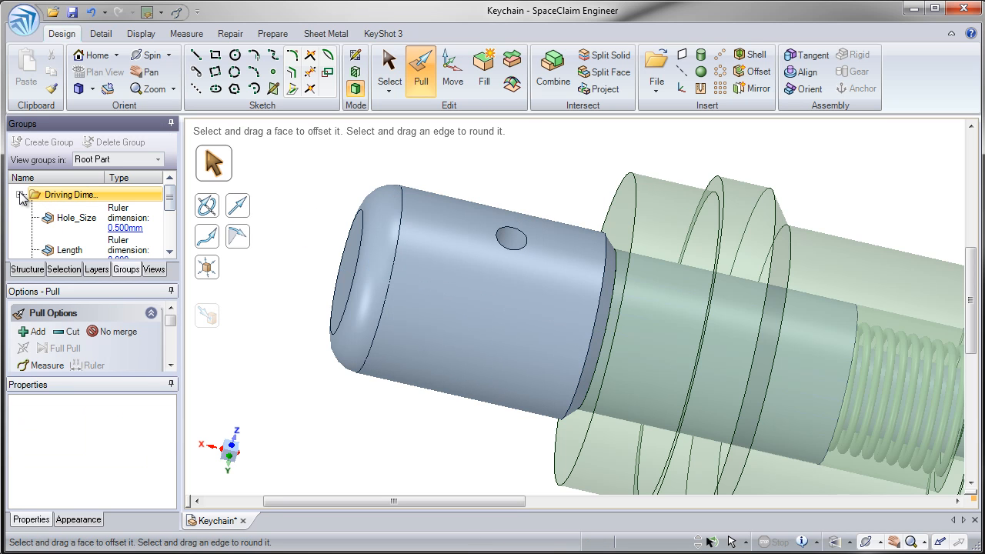
{"action": "mouse_move", "coordinate": [168, 192]}
{"action": "left_mouse_down"}
{"action": "mouse_move", "coordinate": [169, 226]}
{"action": "mouse_move", "coordinate": [169, 191]}
{"action": "left_mouse_up"}
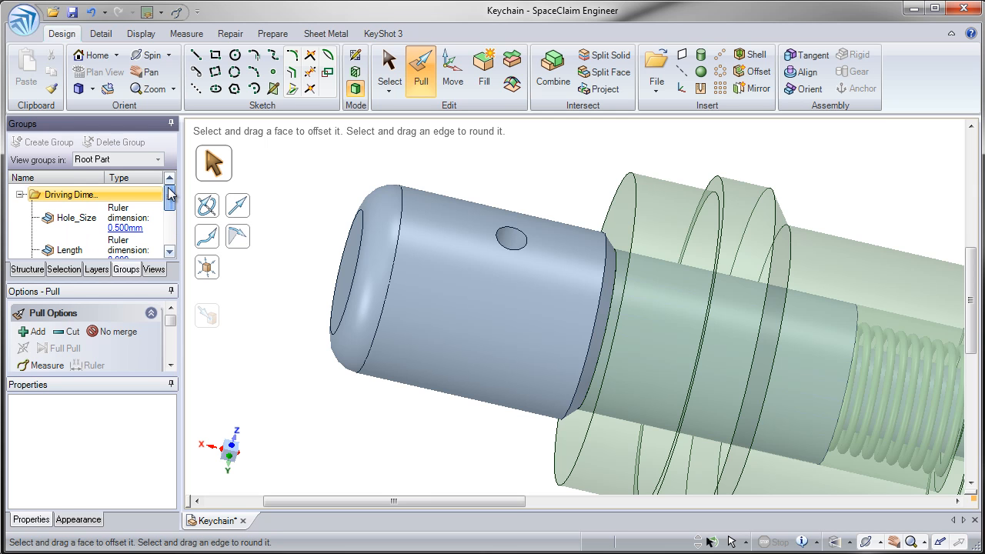
Step: Show the annotation Plane of the Keychain assembly with its dimensions
{"action": "scroll", "coordinate": [303, 270], "scroll_direction": "down", "scroll_amount": 5}
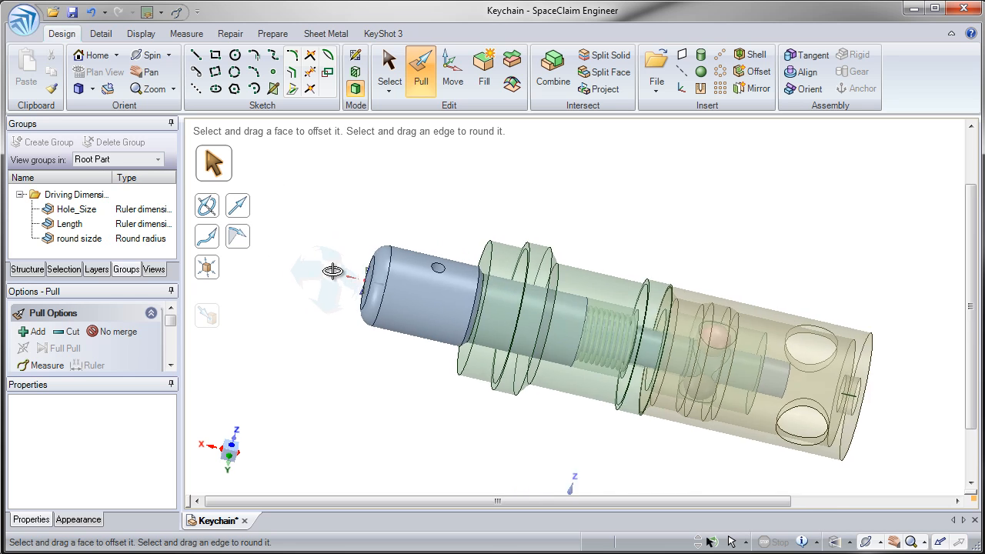
{"action": "middle_click_drag", "start_coordinate": [333, 275], "coordinate": [316, 247]}
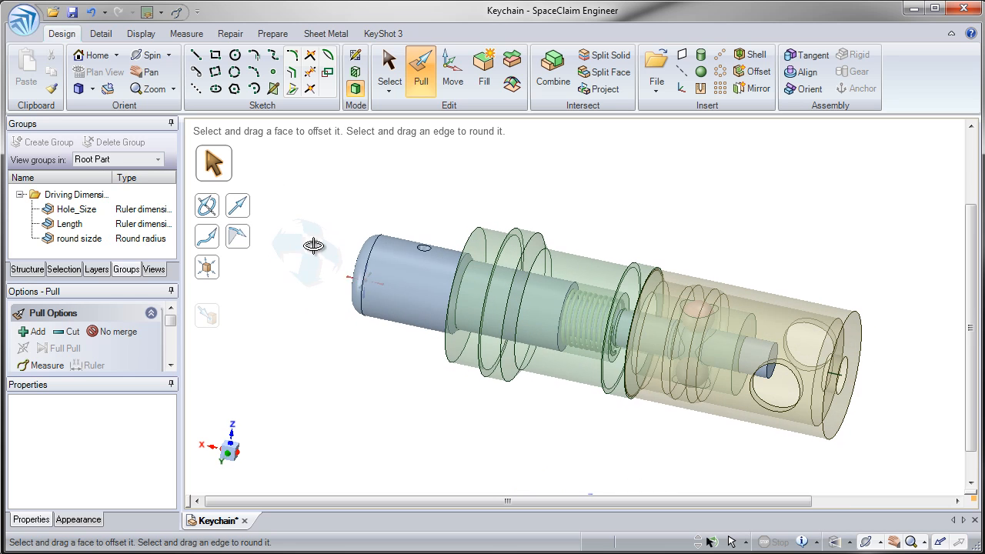
{"action": "left_click", "coordinate": [28, 268]}
{"action": "left_click", "coordinate": [47, 227]}
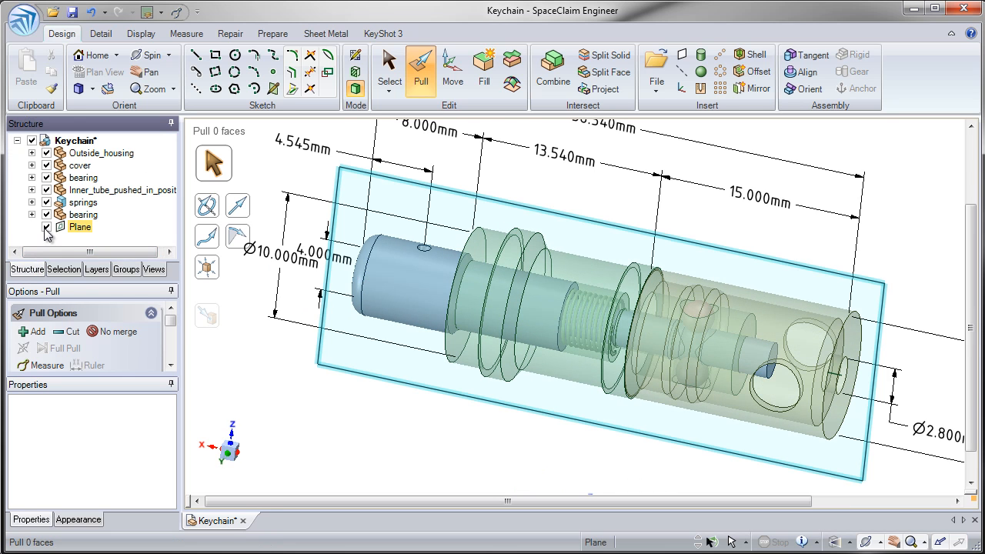
Step: Add a linear dimension on the annotation plane from the outside housing's tube-side end edge to its flange's far edge, placed below the part
{"action": "scroll", "coordinate": [299, 327], "scroll_direction": "down", "scroll_amount": 3}
{"action": "middle_click_drag", "start_coordinate": [299, 315], "coordinate": [289, 306]}
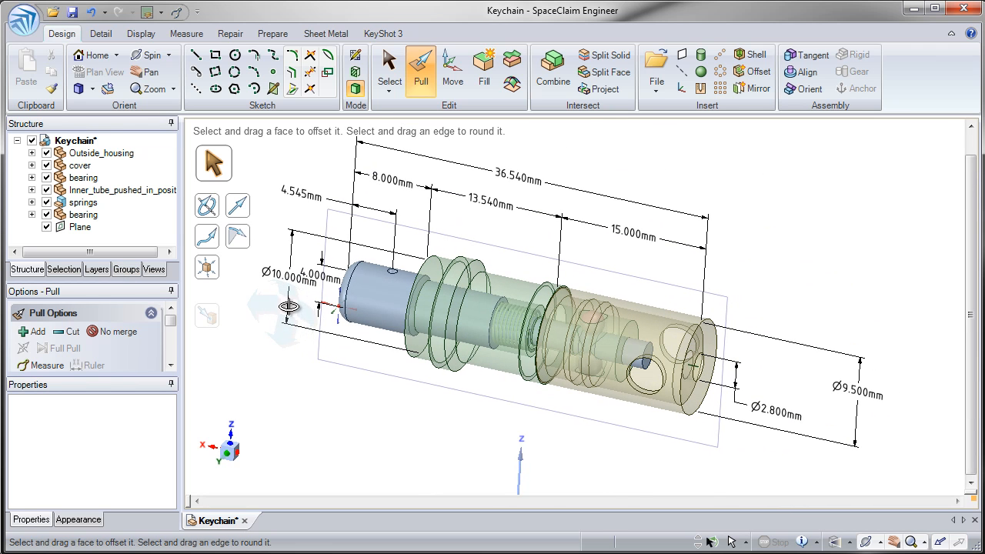
{"action": "left_click", "coordinate": [327, 224]}
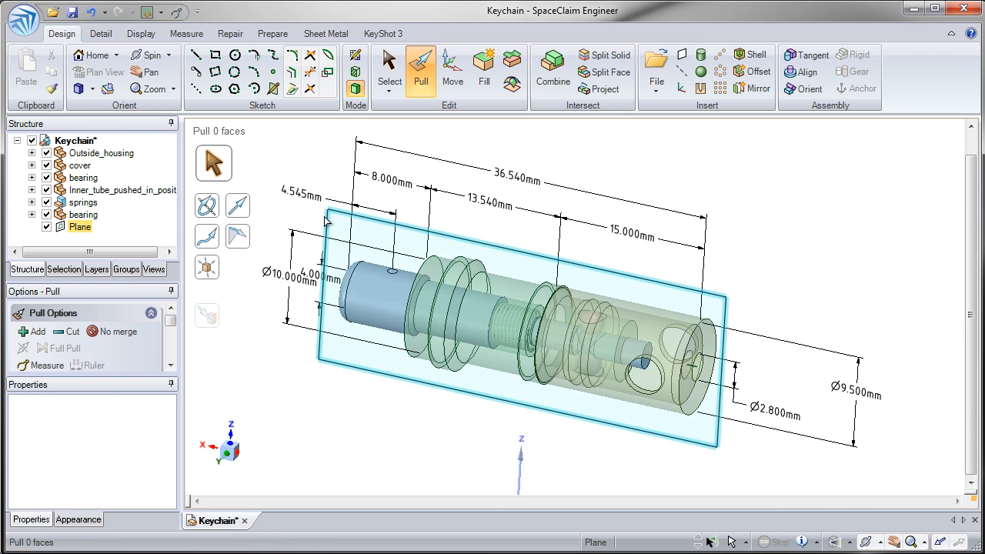
{"action": "left_click", "coordinate": [389, 73]}
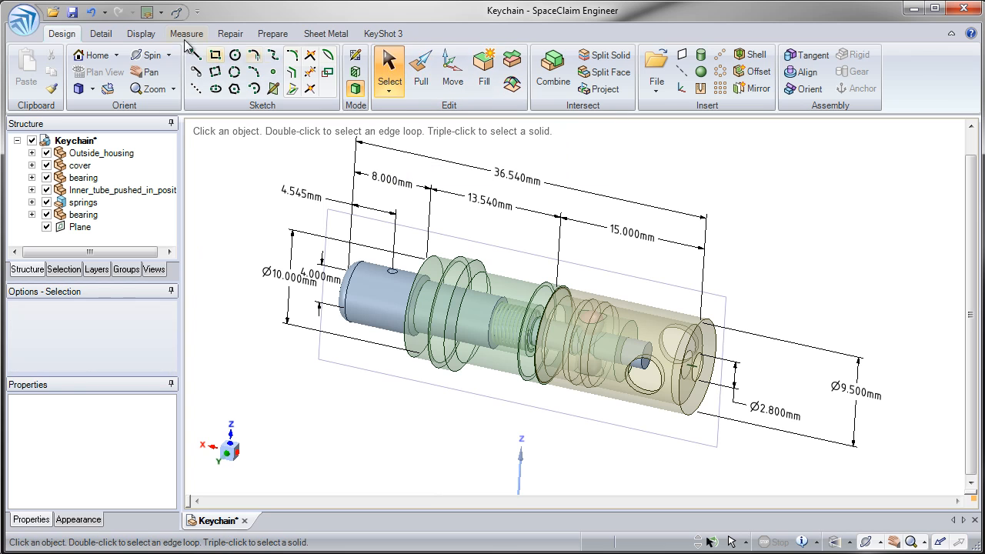
{"action": "left_click", "coordinate": [108, 34]}
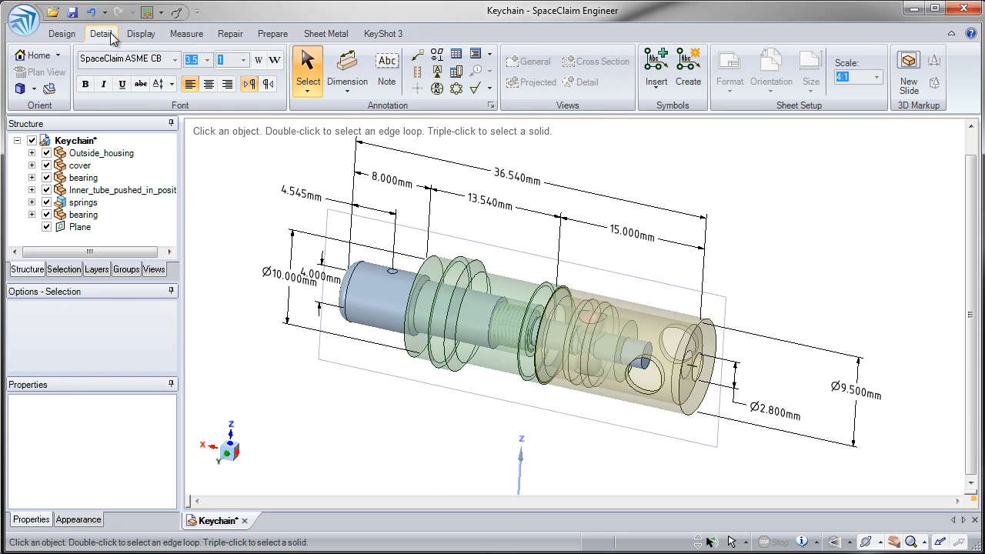
{"action": "left_click", "coordinate": [473, 248]}
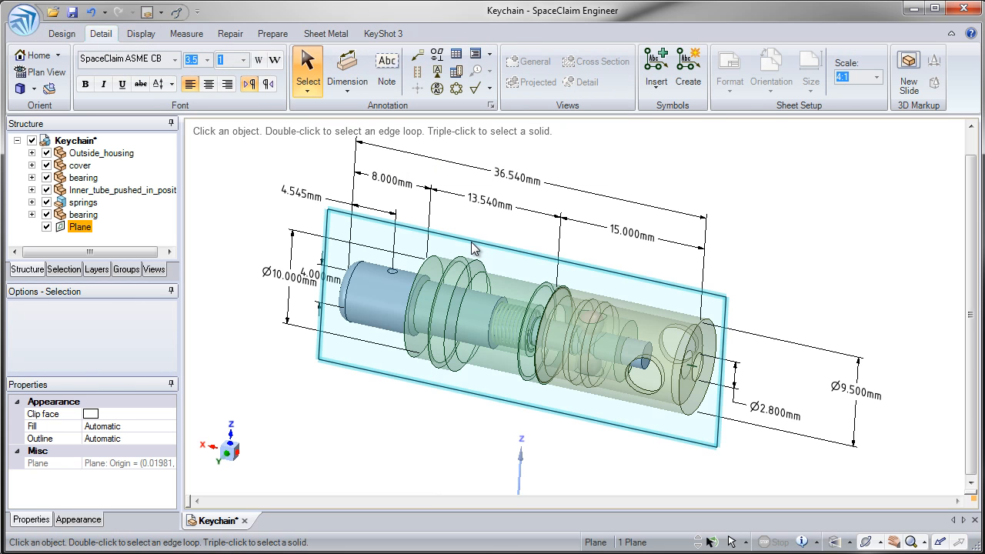
{"action": "left_click", "coordinate": [347, 77]}
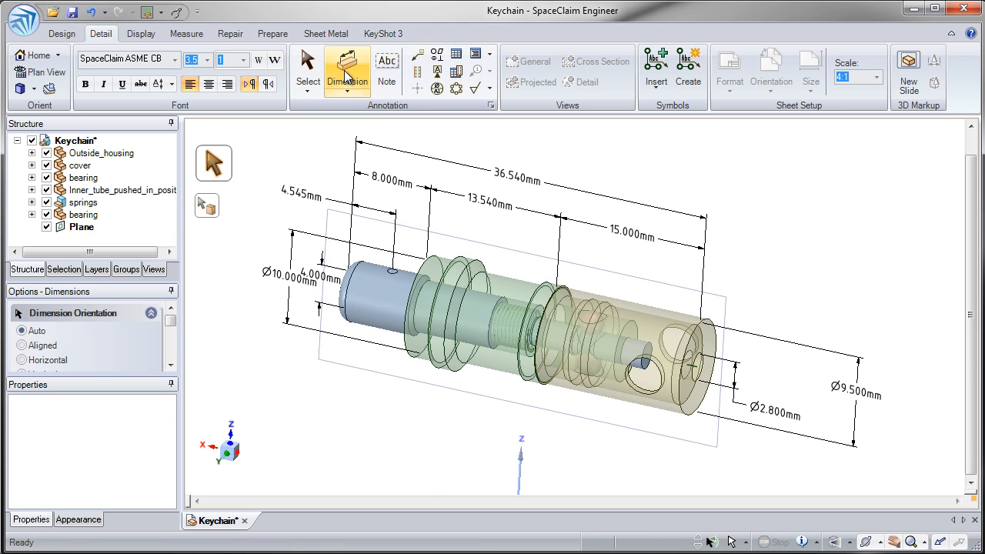
{"action": "middle_click_drag", "start_coordinate": [405, 306], "coordinate": [426, 368]}
{"action": "left_click", "coordinate": [405, 370]}
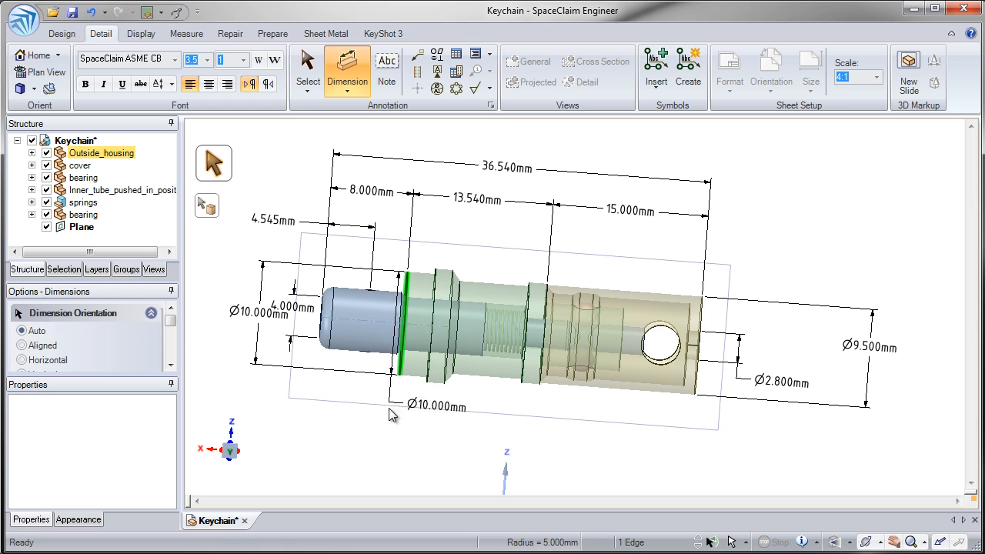
{"action": "left_click", "coordinate": [455, 374]}
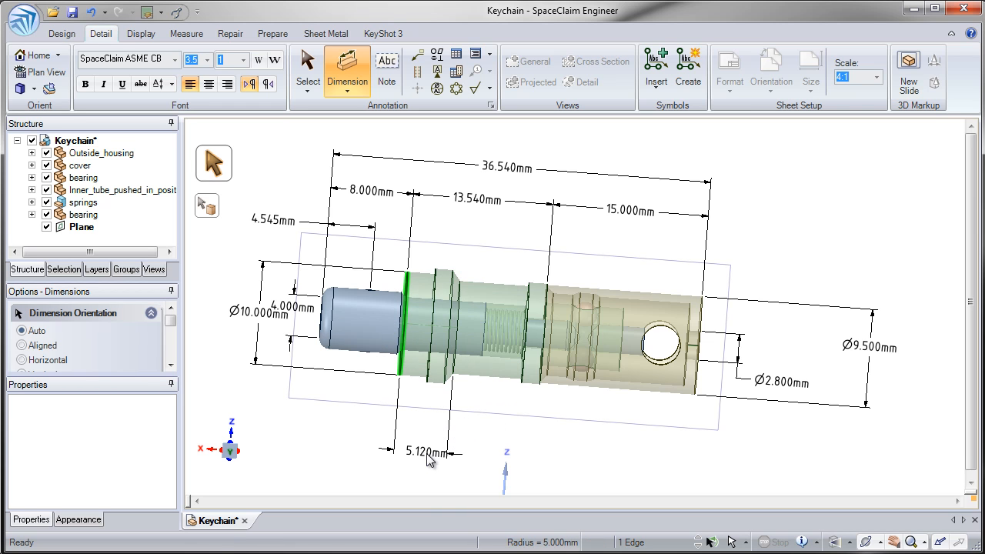
{"action": "left_click", "coordinate": [424, 458]}
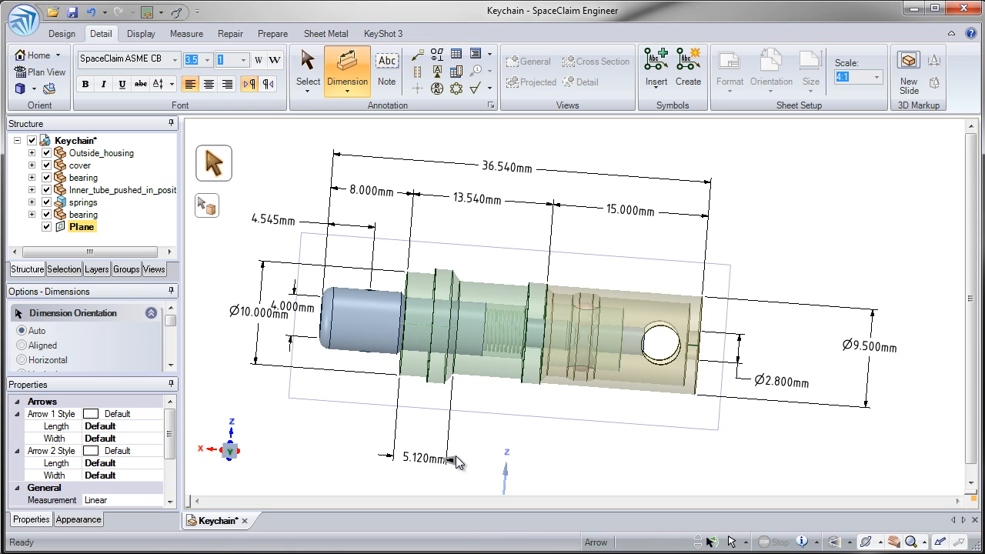
{"action": "left_click_drag", "start_coordinate": [438, 461], "coordinate": [436, 450]}
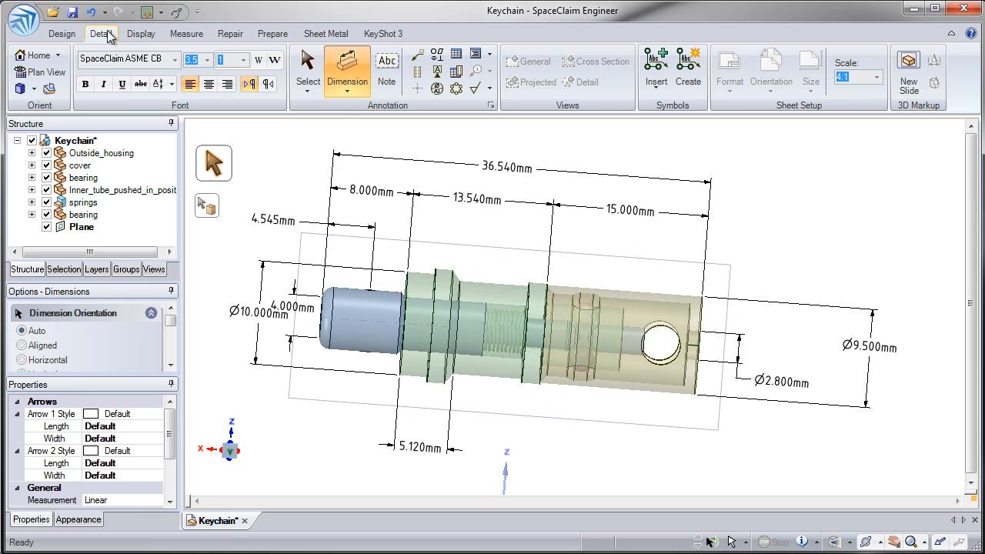
Step: Pull the cover's end face outward by about 3.6 mm
{"action": "left_click", "coordinate": [62, 34]}
{"action": "left_click", "coordinate": [423, 73]}
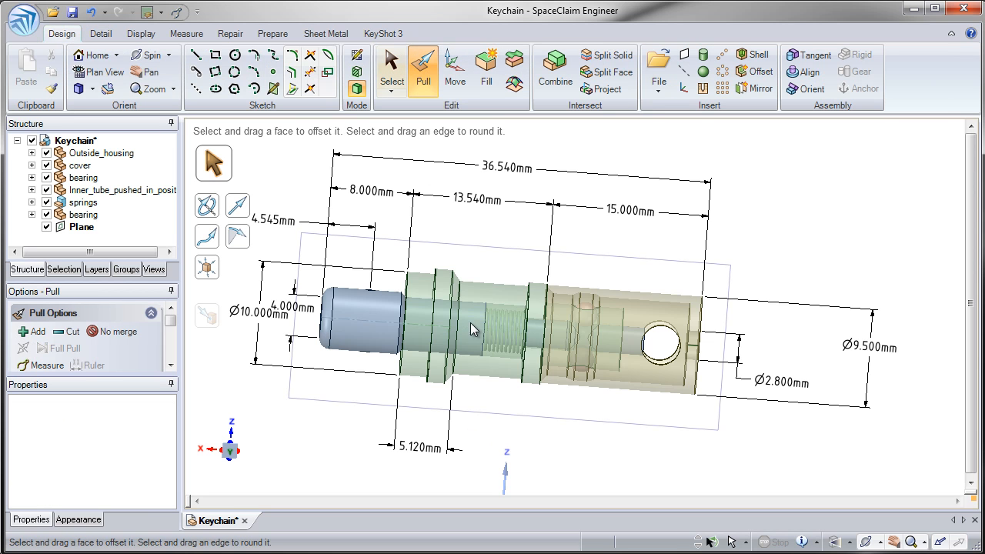
{"action": "left_click", "coordinate": [474, 334]}
{"action": "scroll", "coordinate": [687, 361], "scroll_direction": "up", "scroll_amount": 2}
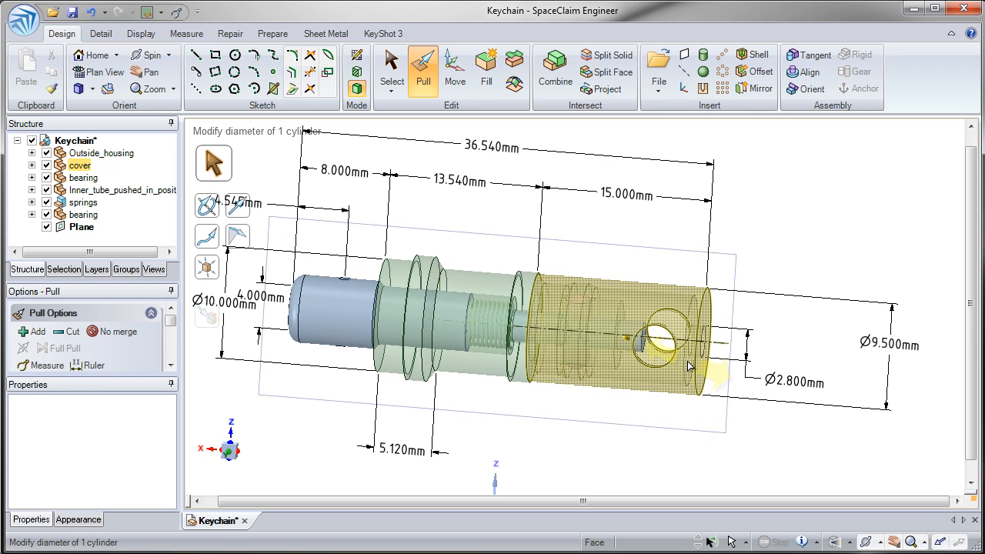
{"action": "left_click", "coordinate": [709, 316]}
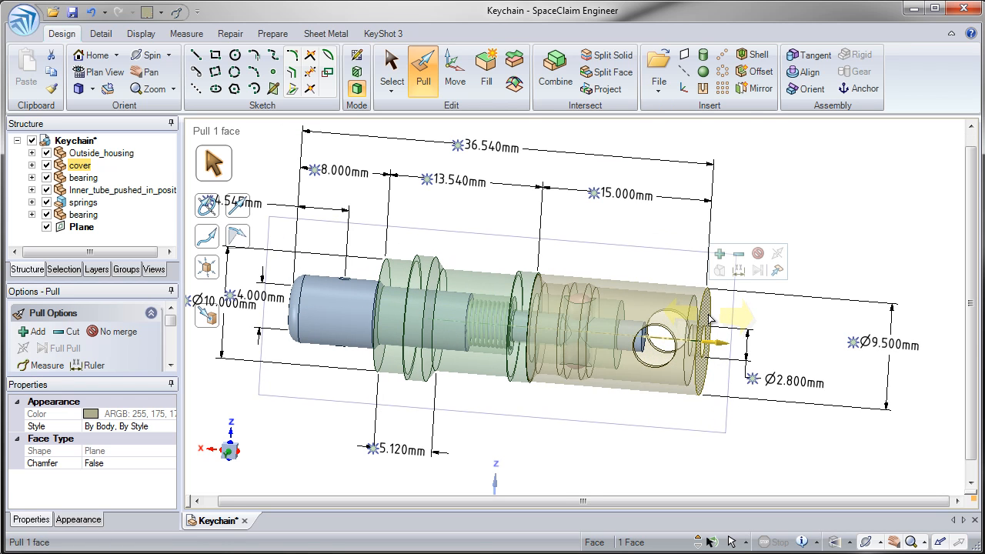
{"action": "scroll", "coordinate": [705, 316], "scroll_direction": "down", "scroll_amount": 2}
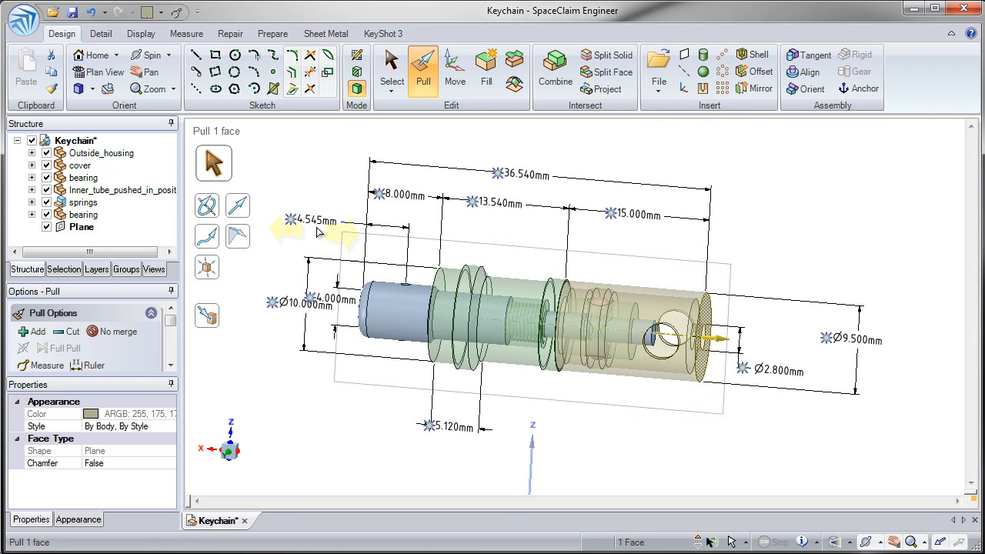
{"action": "left_click_drag", "start_coordinate": [652, 434], "coordinate": [702, 406]}
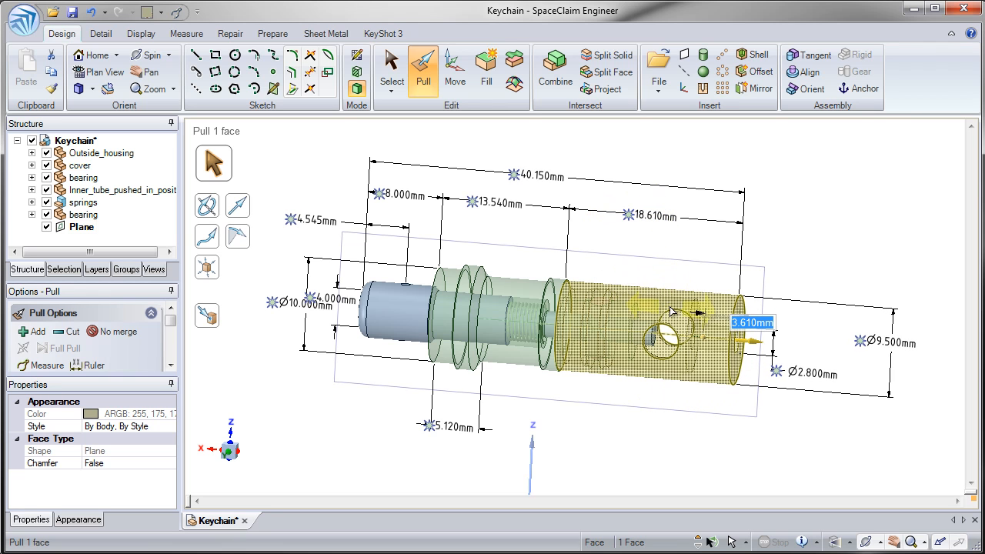
Step: Set the cover's length to 20 mm through its annotation dimension
{"action": "left_click", "coordinate": [628, 218]}
{"action": "type", "text": "20"}
{"action": "key", "text": "Return"}
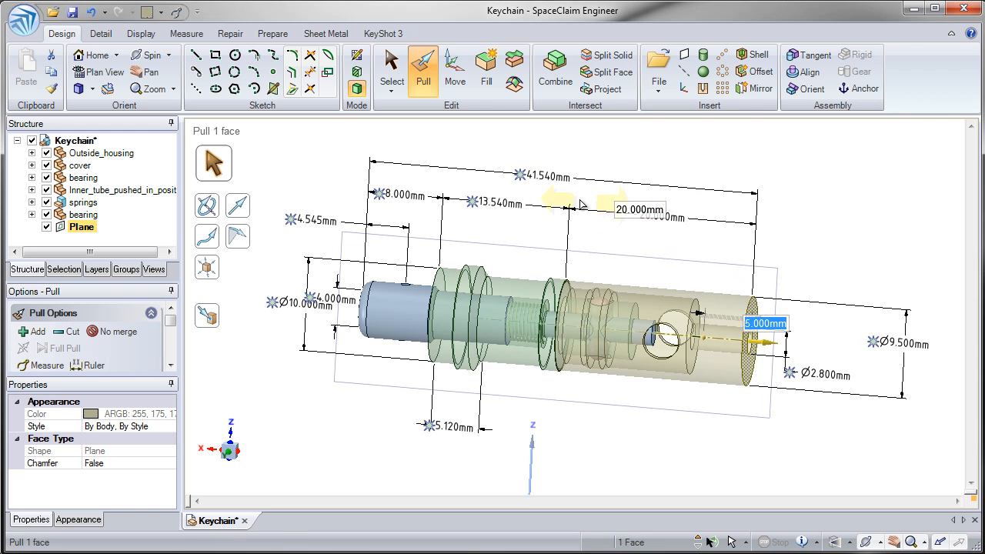
Step: Set the assembly's overall length to 35 mm through its annotation dimension and clear the selection
{"action": "left_click", "coordinate": [520, 181]}
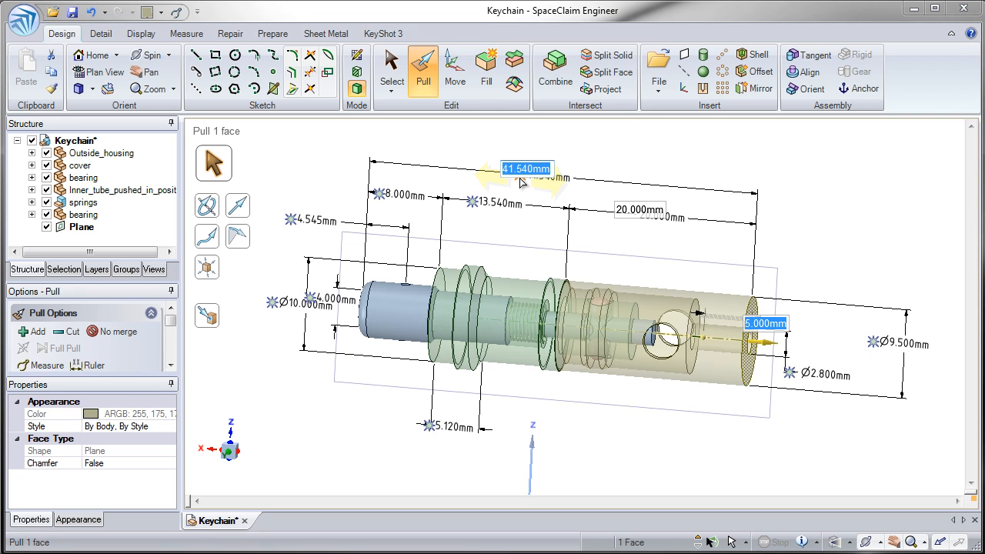
{"action": "type", "text": "35"}
{"action": "key", "text": "Return"}
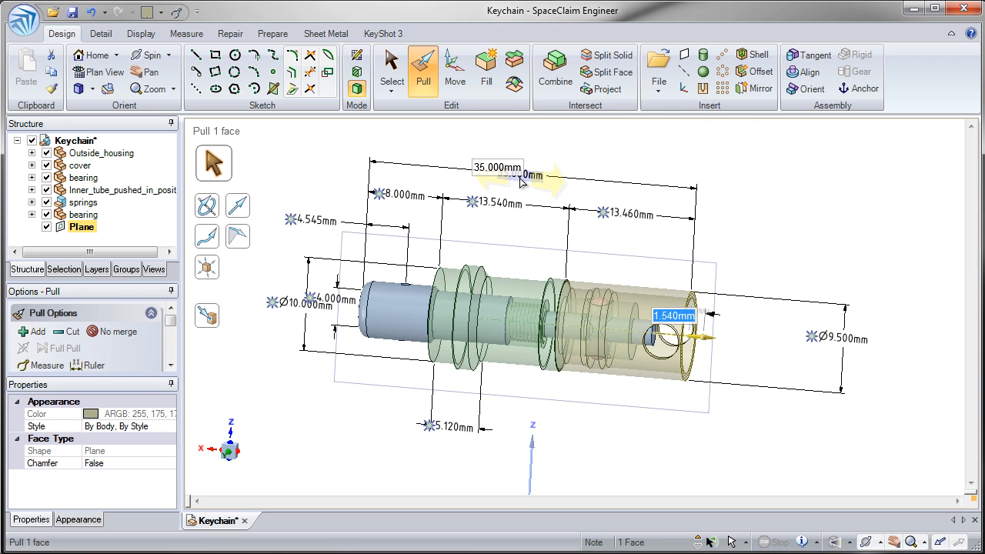
{"action": "left_click", "coordinate": [557, 151]}
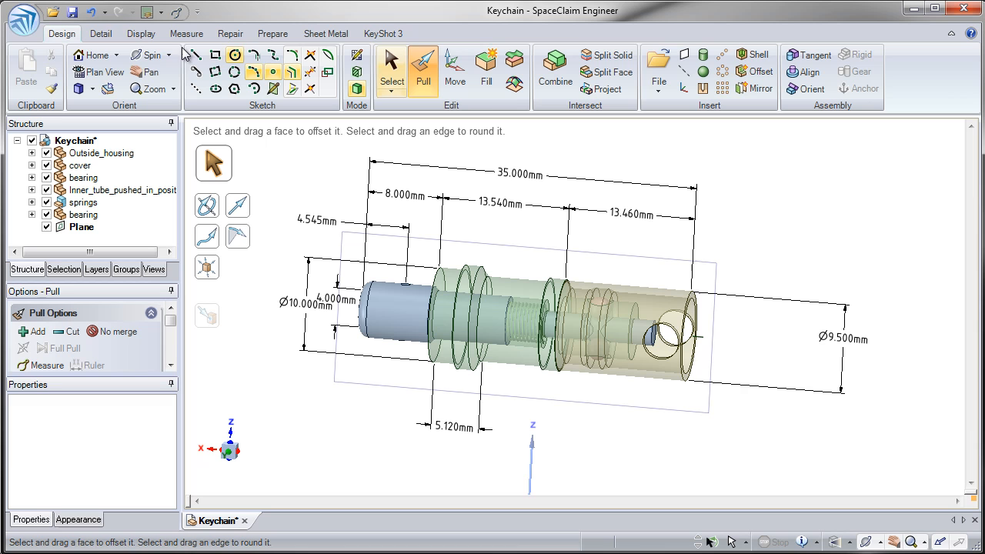
Step: Undo the cover end face pull and both annotation dimension edits, and clear the selection
{"action": "left_click", "coordinate": [91, 12]}
{"action": "left_click", "coordinate": [91, 13]}
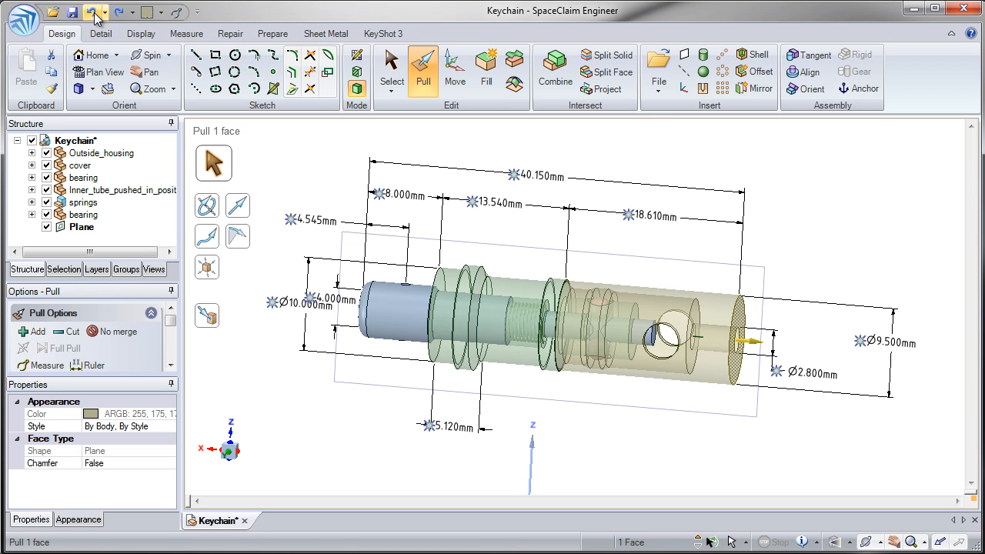
{"action": "left_click", "coordinate": [92, 12]}
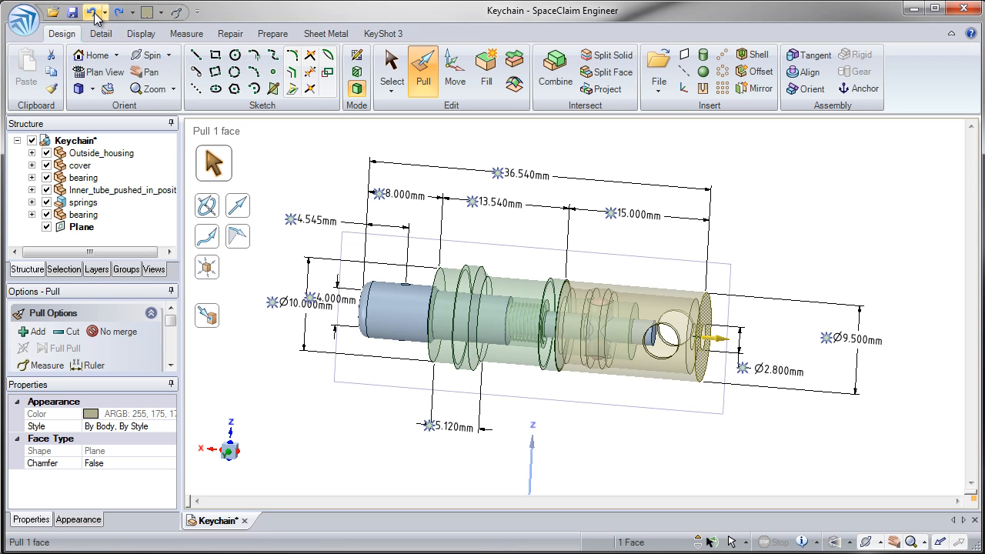
{"action": "left_click", "coordinate": [548, 161]}
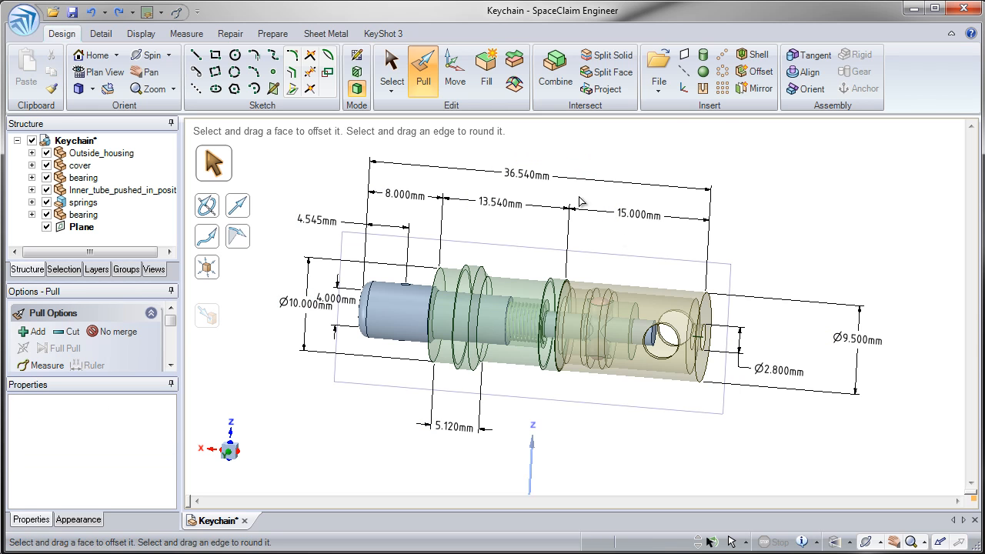
Step: Create a driving dimension group from the overall length dimension, driven by the cover's end face
{"action": "left_click", "coordinate": [703, 316]}
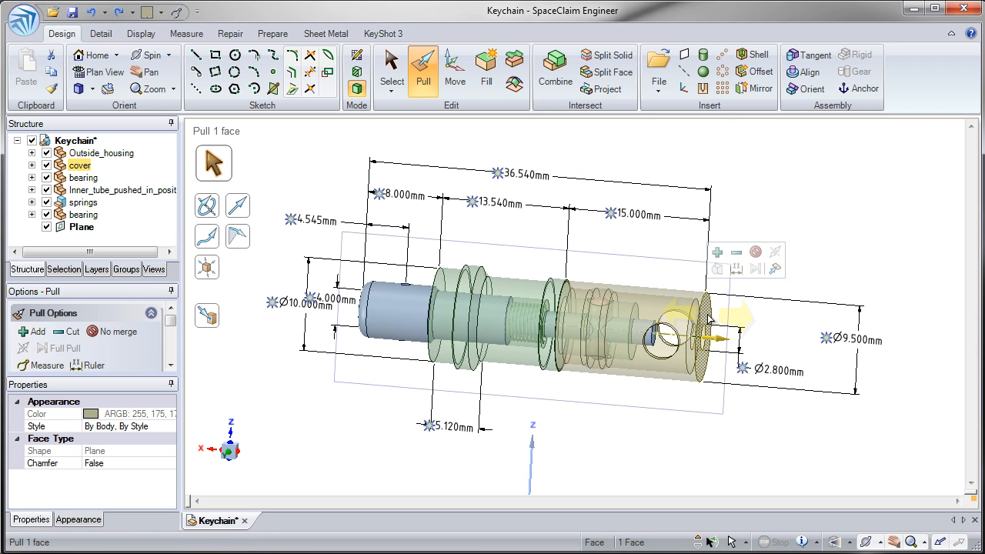
{"action": "left_click", "coordinate": [498, 174]}
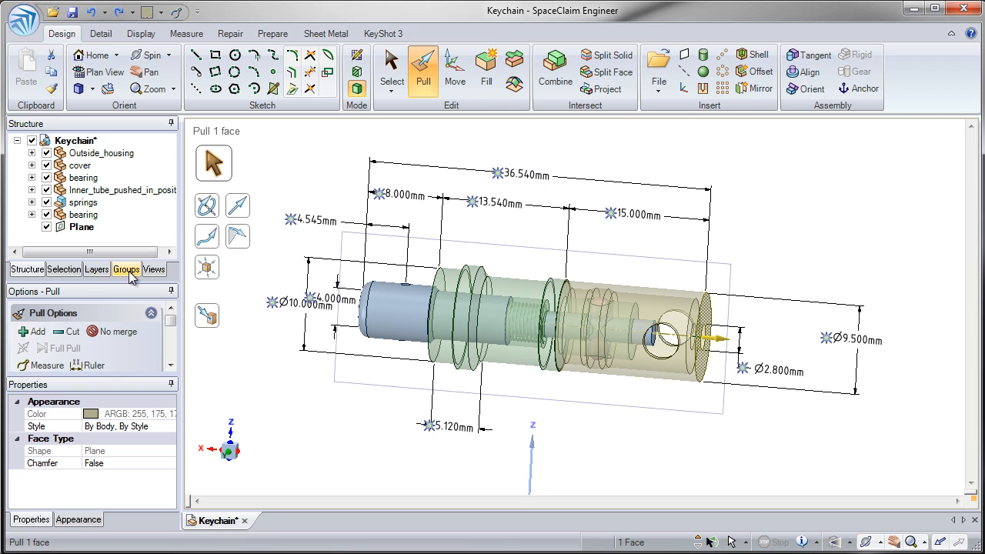
{"action": "left_click", "coordinate": [128, 271]}
{"action": "left_click", "coordinate": [496, 174]}
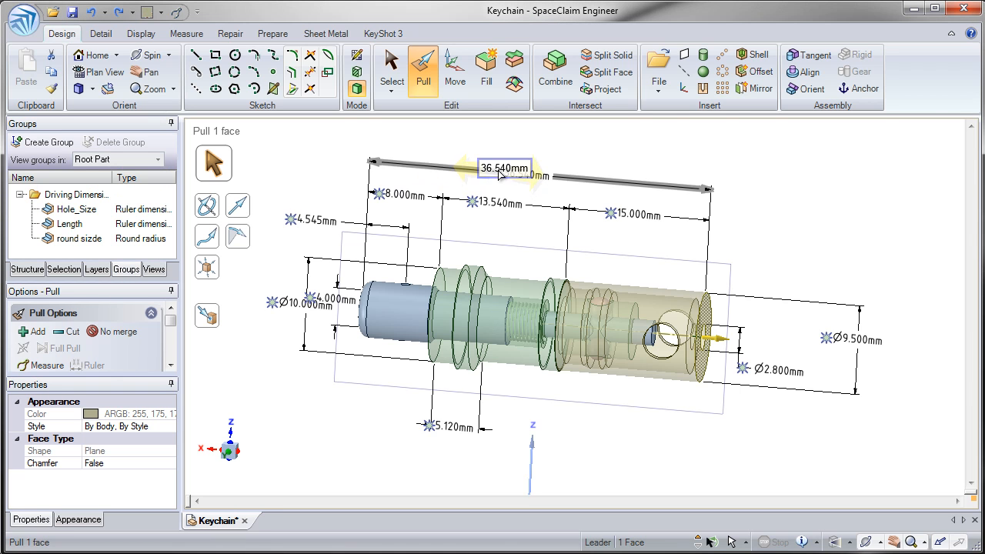
{"action": "left_click", "coordinate": [55, 143]}
{"action": "scroll", "coordinate": [170, 222], "scroll_direction": "down", "scroll_amount": 2}
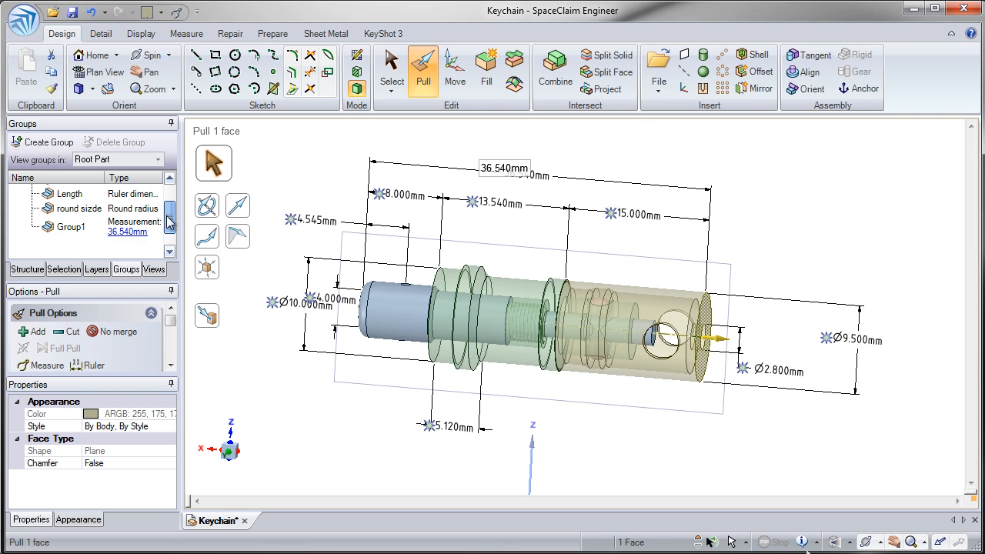
Step: Set the overall length's driving dimension group to 36 mm
{"action": "left_click", "coordinate": [135, 241]}
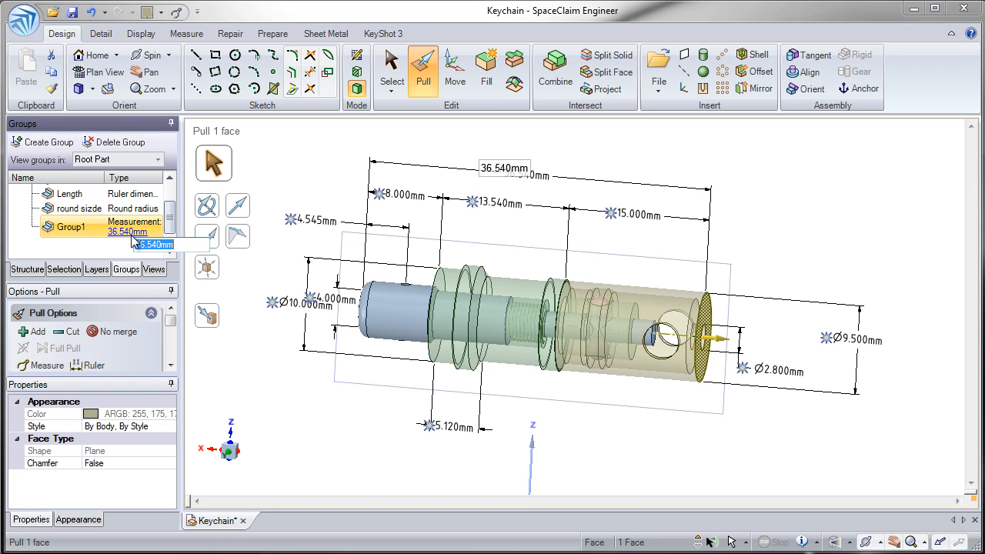
{"action": "type", "text": "3"}
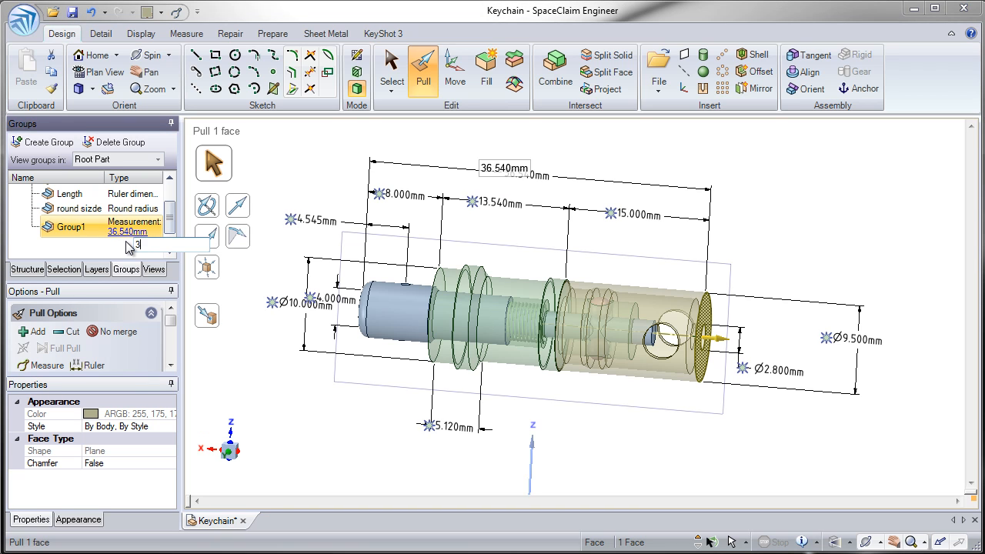
{"action": "type", "text": "6"}
{"action": "key", "text": "Return"}
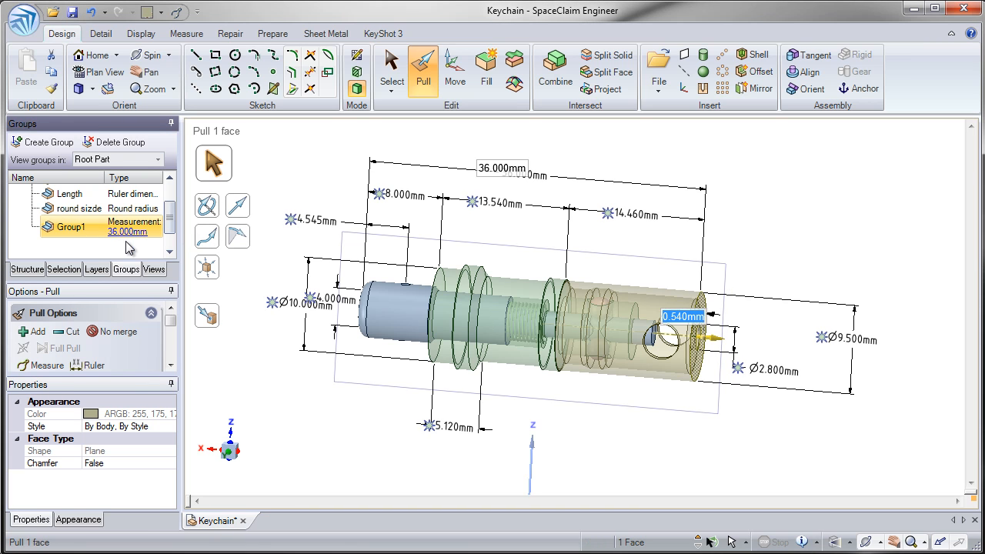
Step: Set the overall length's driving dimension group to 40 mm and clear the selection
{"action": "left_click", "coordinate": [124, 241]}
{"action": "type", "text": "40"}
{"action": "key", "text": "Return"}
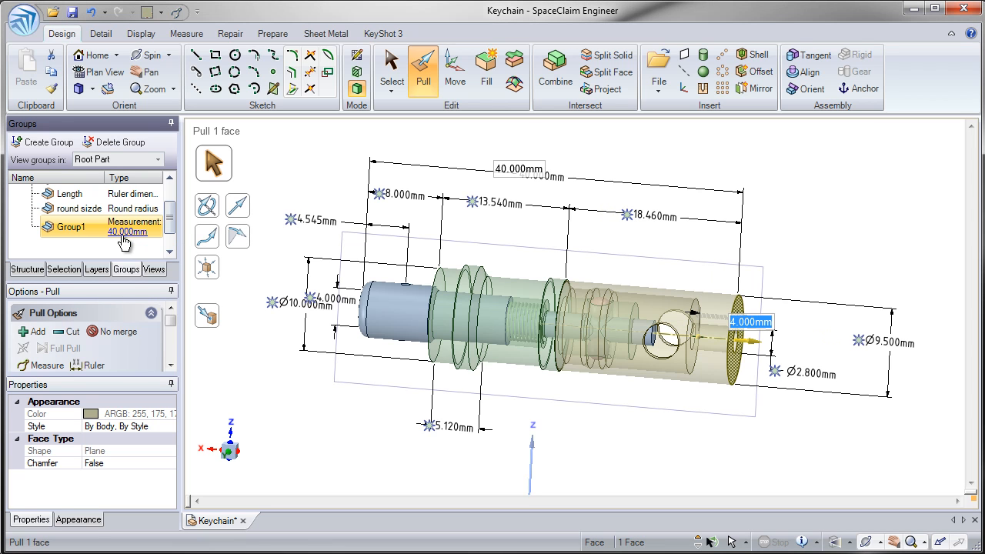
{"action": "left_click", "coordinate": [304, 181]}
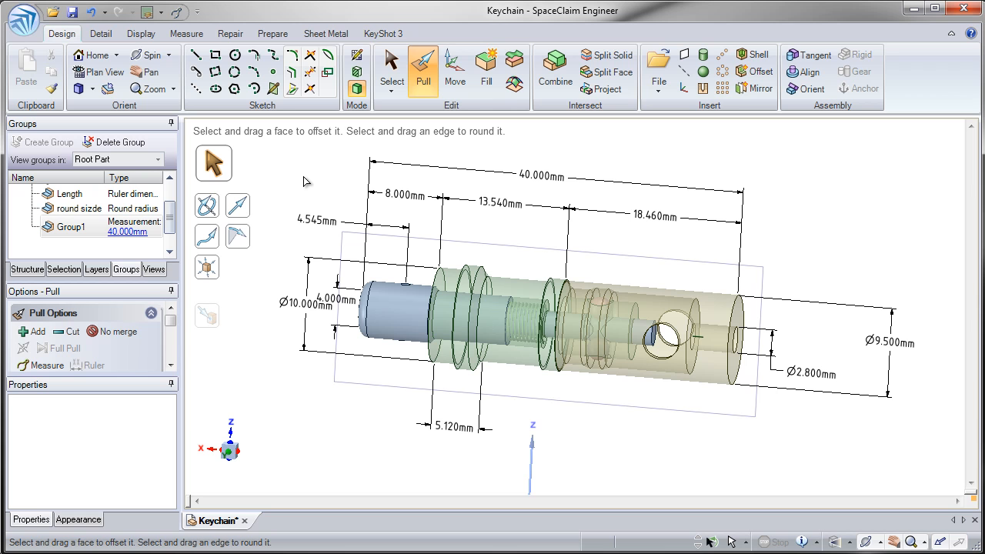
Step: Create a driving dimension group from the cover's length dimension that moves the cover's end faces and cross hole along the axis
{"action": "left_click", "coordinate": [455, 73]}
{"action": "middle_click_drag", "start_coordinate": [662, 323], "coordinate": [693, 355]}
{"action": "scroll", "coordinate": [678, 338], "scroll_direction": "up", "scroll_amount": 2}
{"action": "left_click_drag", "start_coordinate": [623, 261], "coordinate": [780, 436]}
{"action": "middle_click_drag", "start_coordinate": [708, 416], "coordinate": [660, 383]}
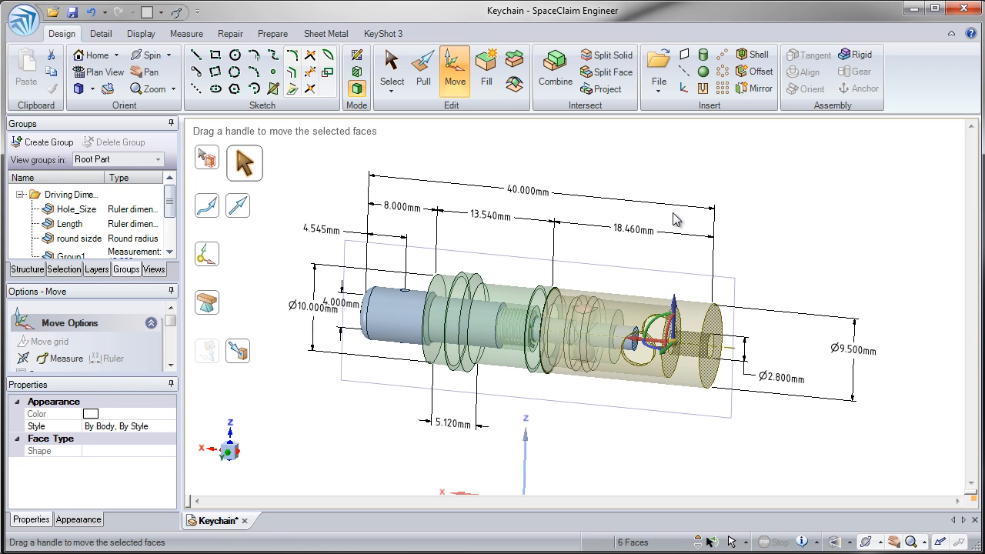
{"action": "left_click", "coordinate": [632, 341]}
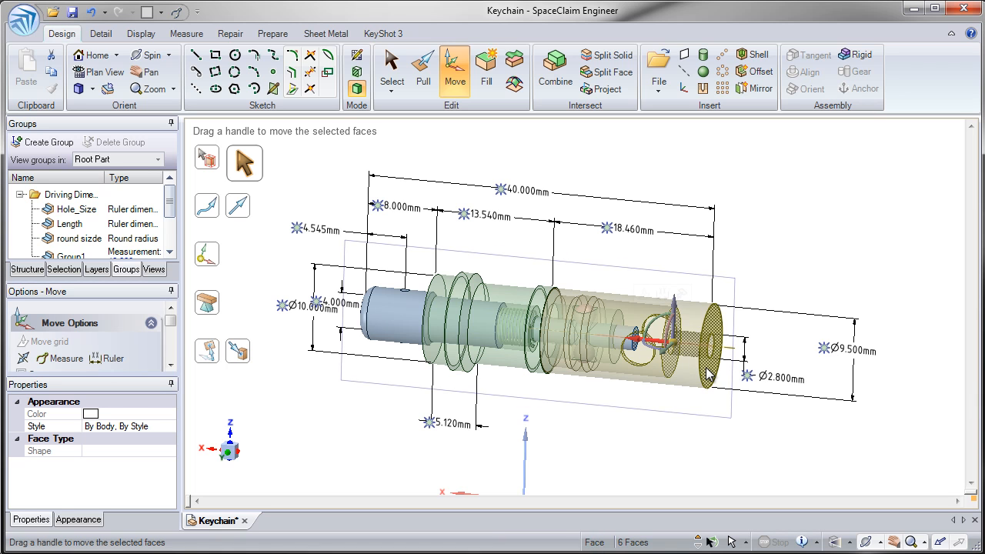
{"action": "left_click", "coordinate": [608, 231]}
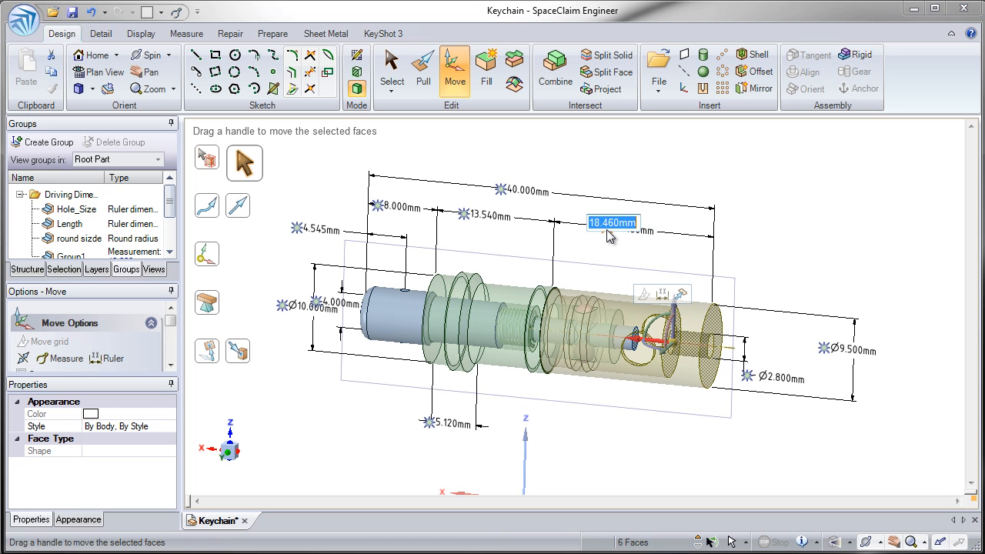
{"action": "left_click", "coordinate": [48, 142]}
{"action": "scroll", "coordinate": [141, 231], "scroll_direction": "down", "scroll_amount": 2}
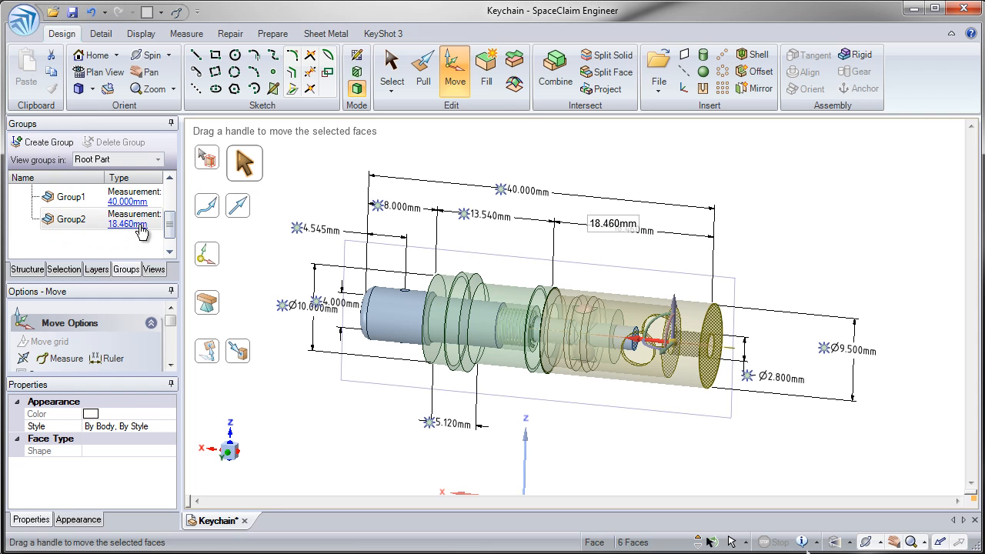
Step: Set the cover length's driving dimension group to 20 mm
{"action": "left_click", "coordinate": [140, 225]}
{"action": "type", "text": "20"}
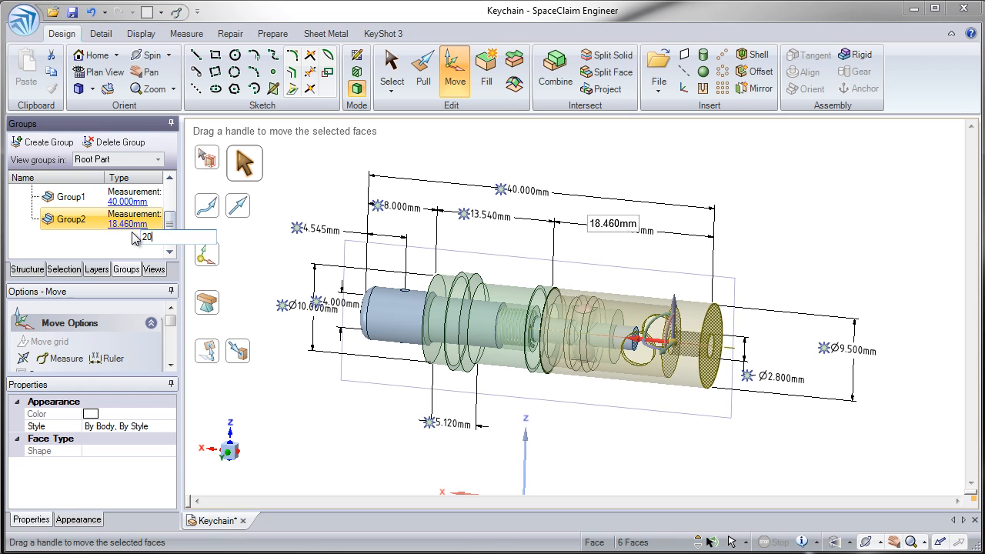
{"action": "key", "text": "Return"}
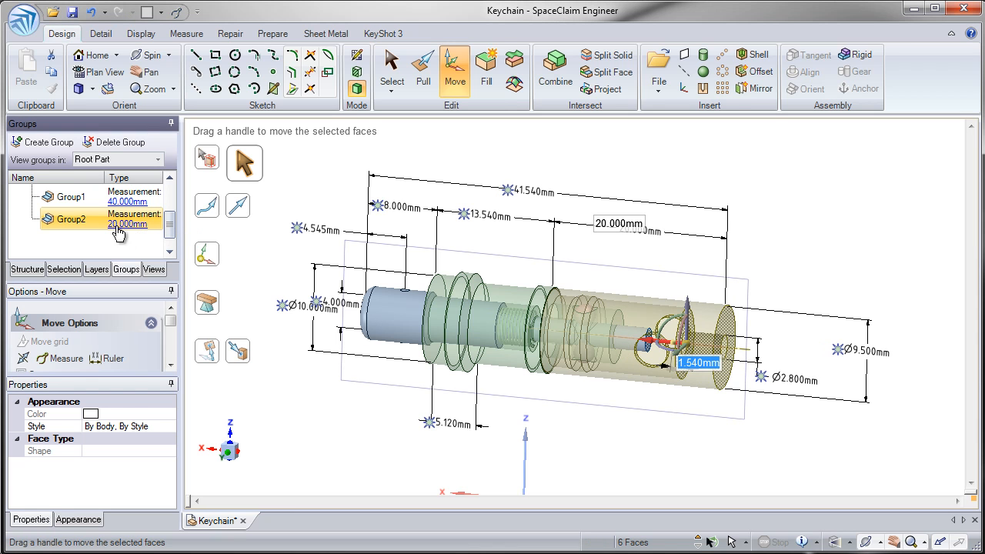
Step: Set the cover length's driving dimension group to 25 mm
{"action": "left_click", "coordinate": [130, 224]}
{"action": "type", "text": "25"}
{"action": "key", "text": "Return"}
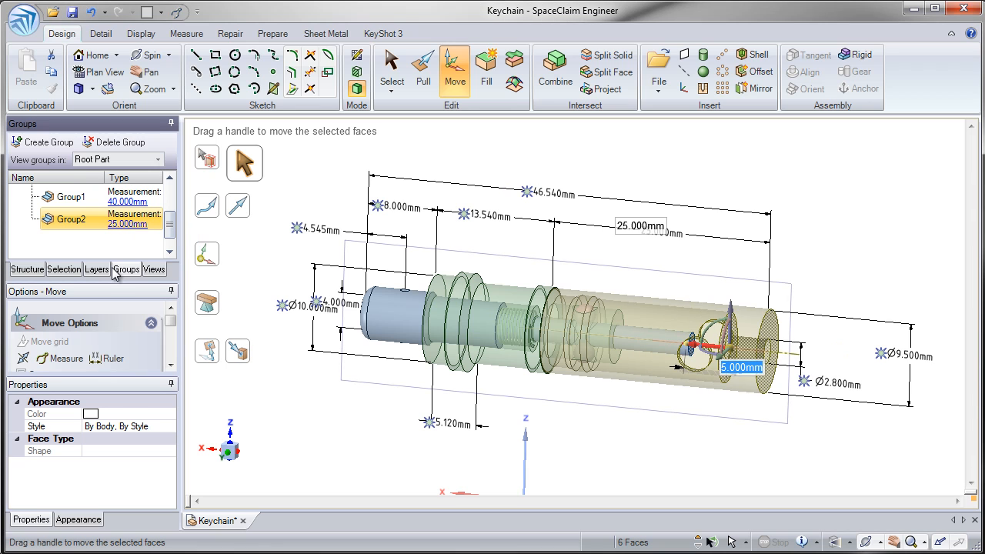
Step: Apply 40 mm to the overall length's driving dimension group and undo that change
{"action": "left_click", "coordinate": [127, 201]}
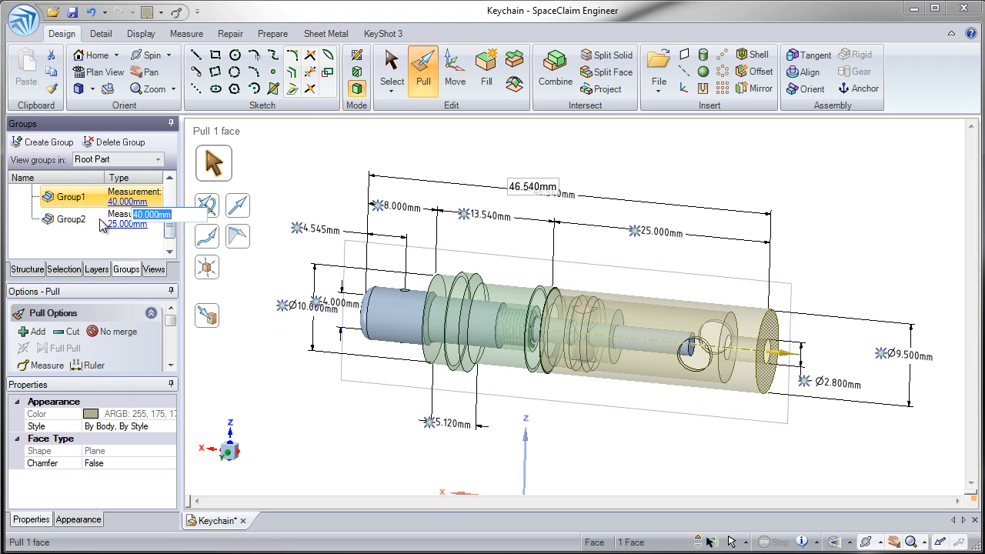
{"action": "key", "text": "Return"}
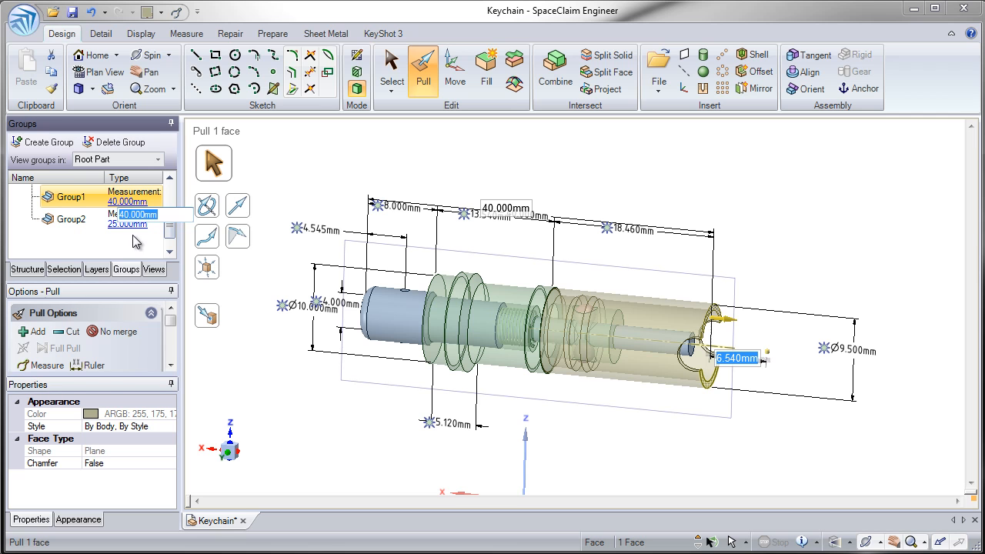
{"action": "key", "text": "Escape"}
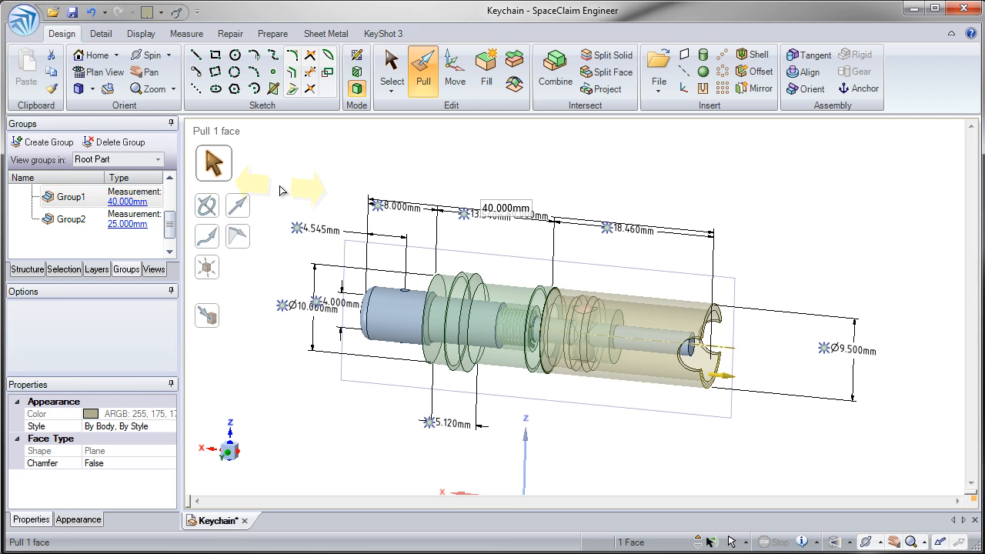
{"action": "key", "text": "ctrl+z"}
Step: Set the overall length's driving dimension group to 45 mm
{"action": "scroll", "coordinate": [93, 219], "scroll_direction": "down", "scroll_amount": 2}
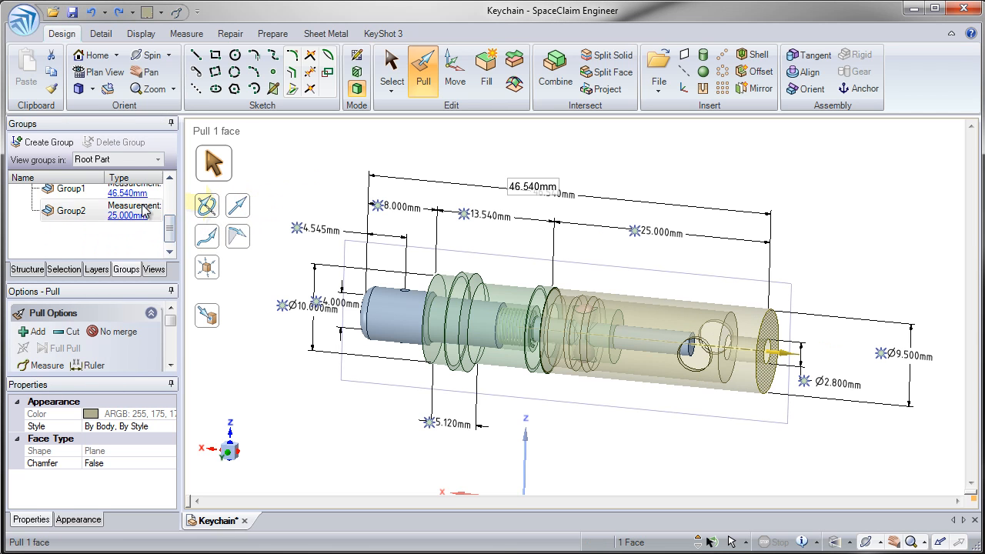
{"action": "left_click", "coordinate": [116, 221]}
{"action": "left_click", "coordinate": [117, 223]}
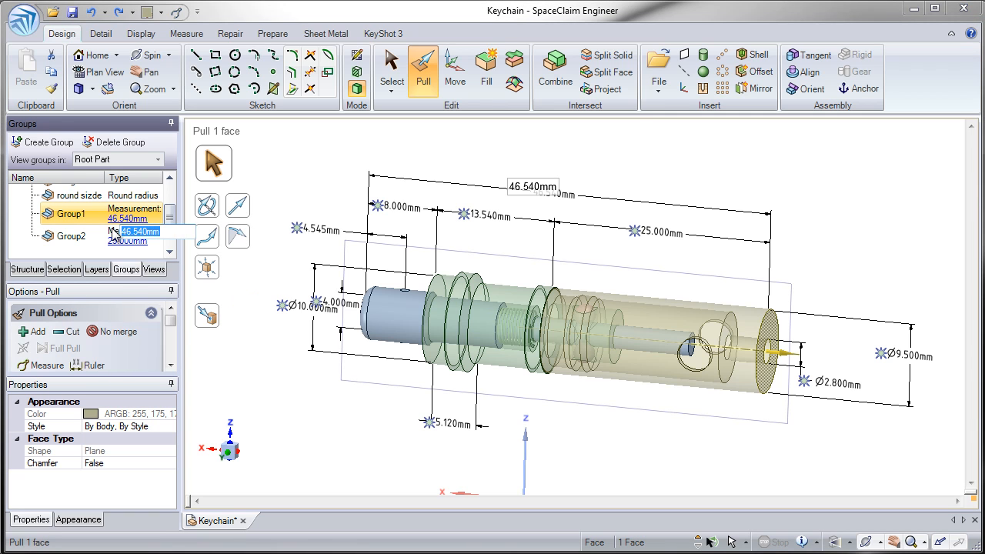
{"action": "type", "text": "45"}
{"action": "key", "text": "Return"}
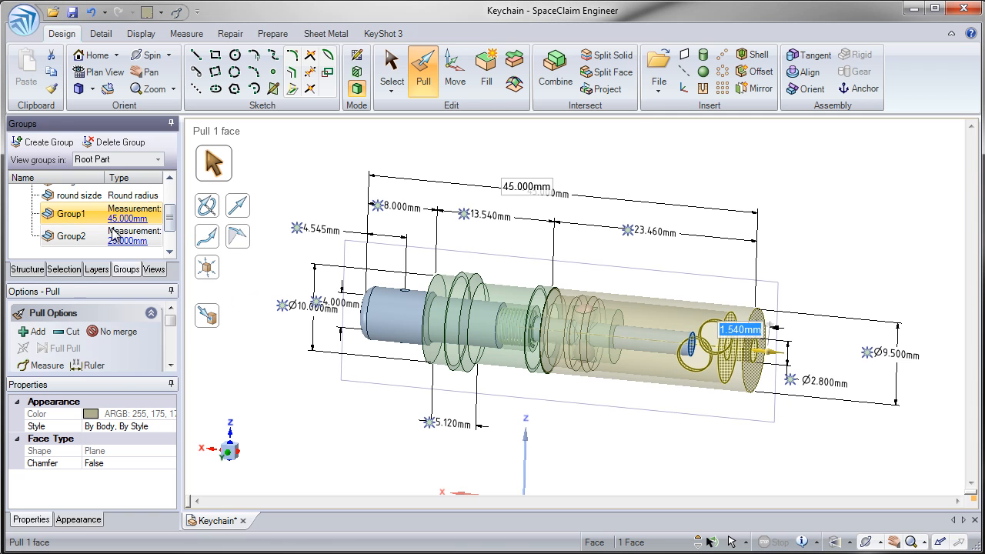
Step: Set the overall length's driving dimension group to 50 mm
{"action": "left_click", "coordinate": [118, 222]}
{"action": "type", "text": "50"}
{"action": "key", "text": "Return"}
Step: Reapply 25 mm to the cover length's driving dimension group and clear the selection
{"action": "left_click", "coordinate": [100, 237]}
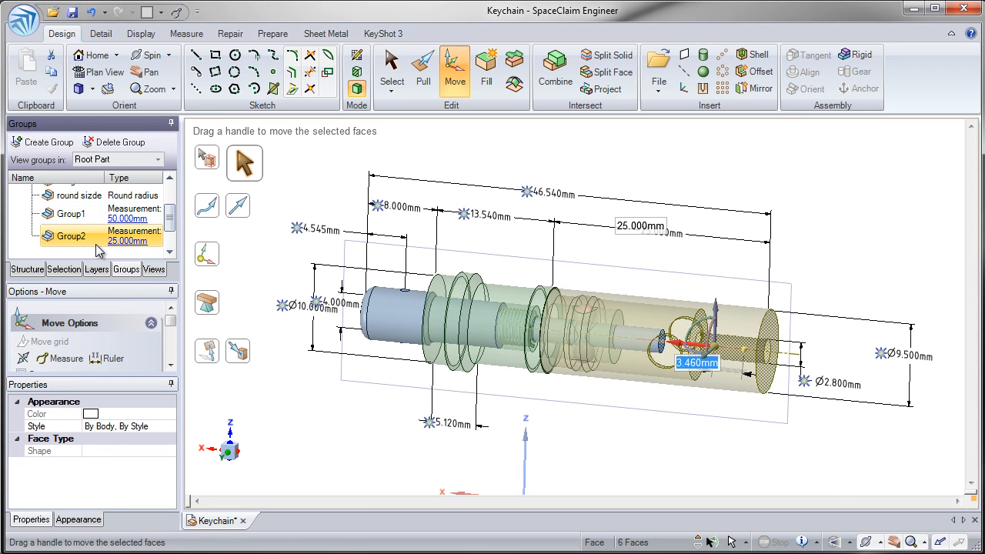
{"action": "left_click", "coordinate": [238, 205]}
{"action": "key", "text": "Escape"}
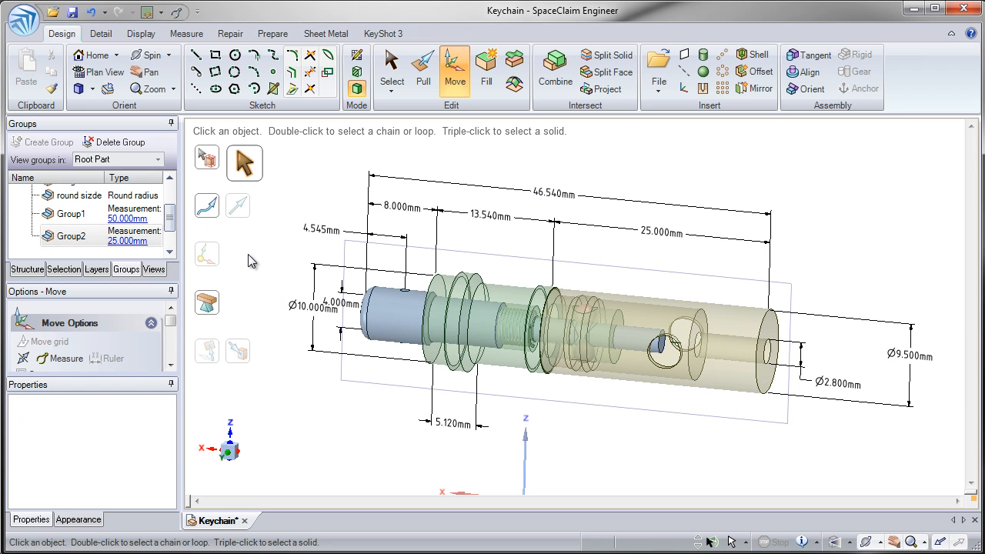
{"action": "double_click", "coordinate": [119, 241]}
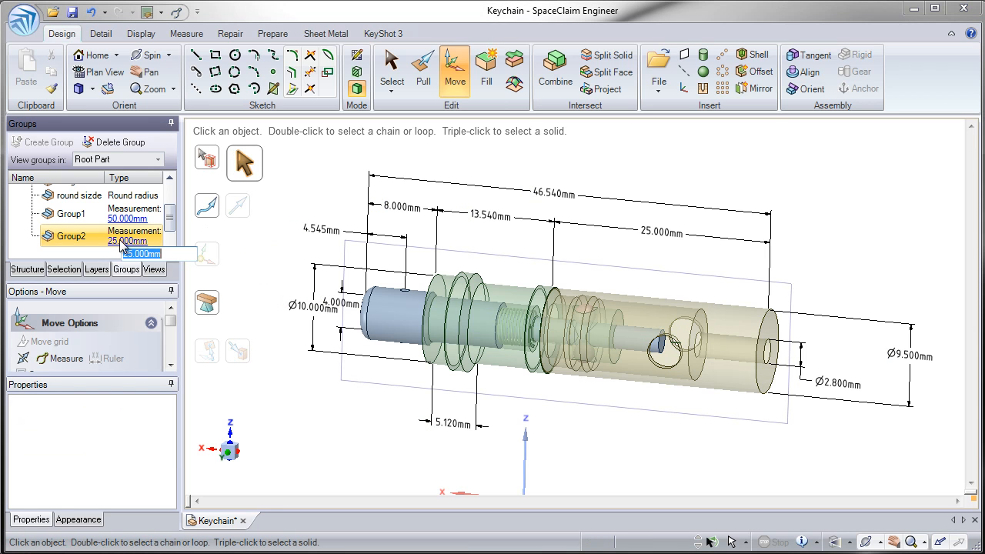
{"action": "key", "text": "Return"}
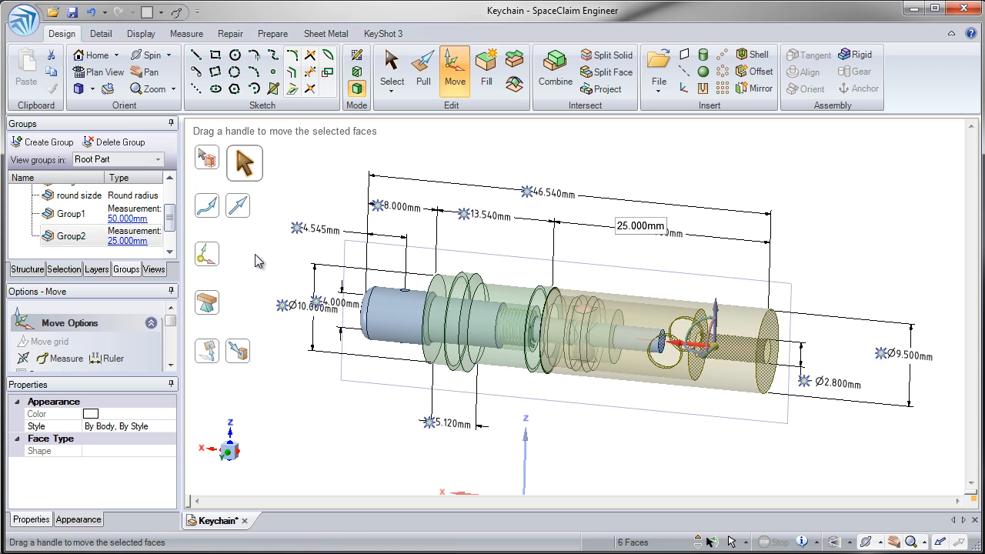
{"action": "left_click", "coordinate": [259, 263]}
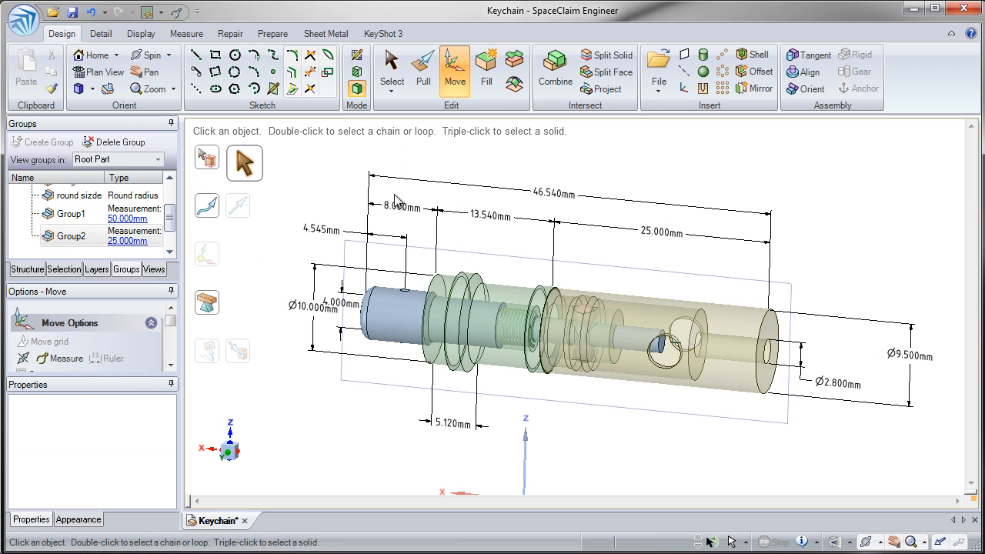